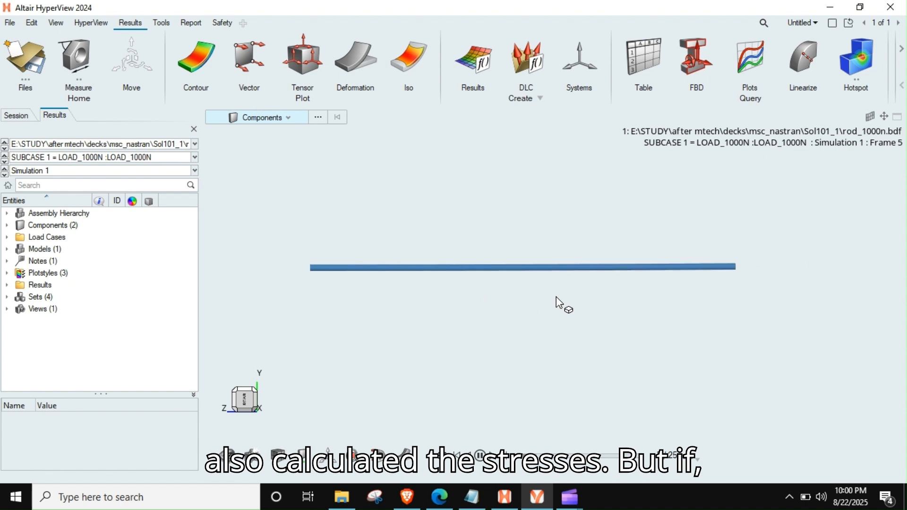
- Pause the result animation, switch to HyperMesh and check that the solver interface is Nastran with the NastranMSC profile
{"action": "left_click", "coordinate": [481, 457]}
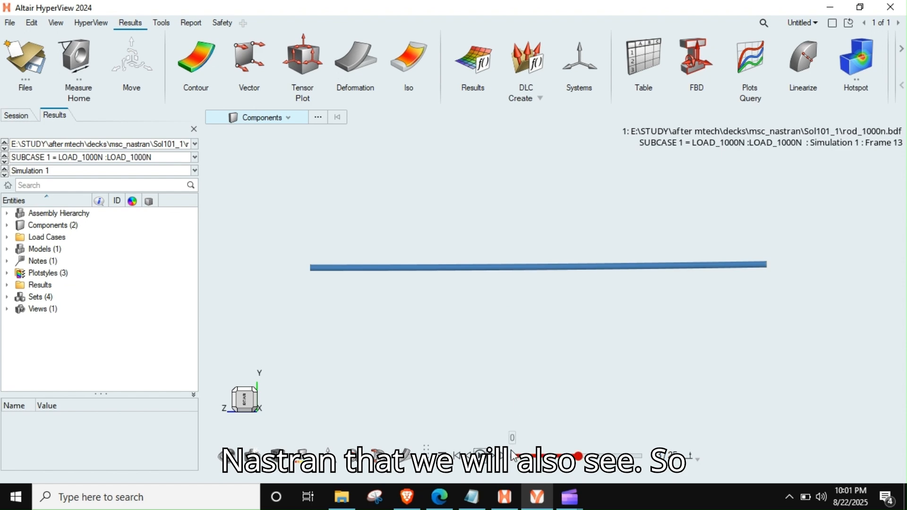
{"action": "left_click", "coordinate": [504, 497]}
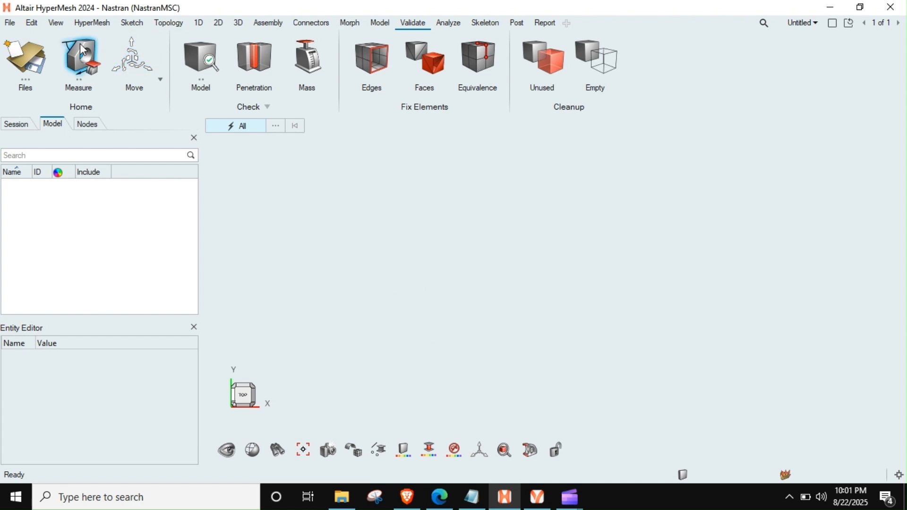
{"action": "left_click", "coordinate": [6, 24]}
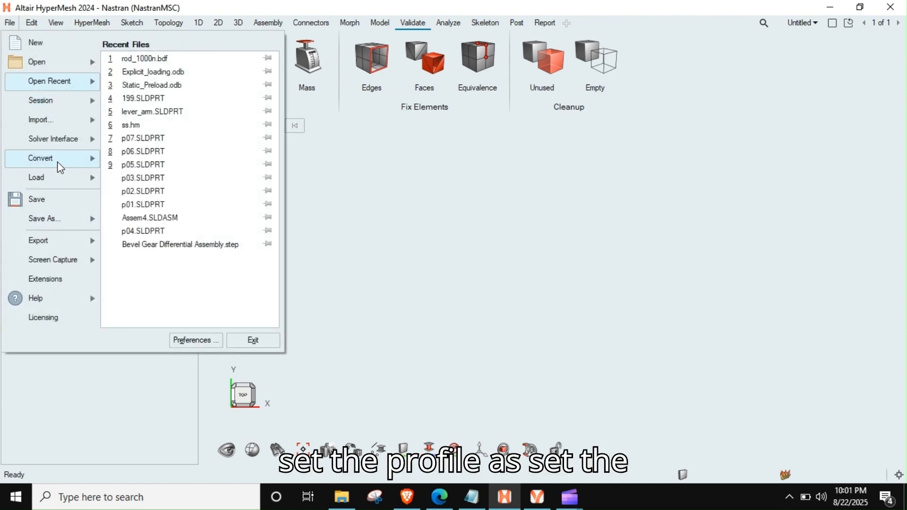
{"action": "mouse_move", "coordinate": [50, 140]}
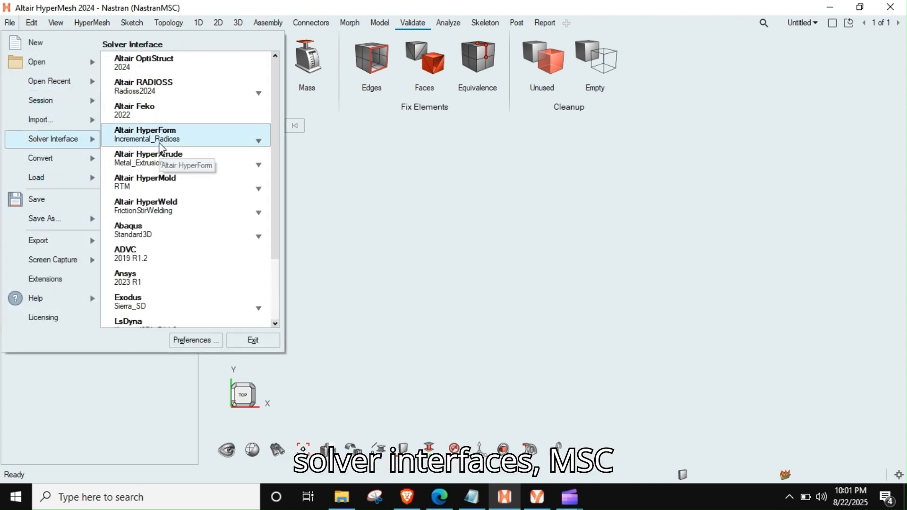
{"action": "scroll", "coordinate": [152, 172], "scroll_direction": "down", "scroll_amount": 3}
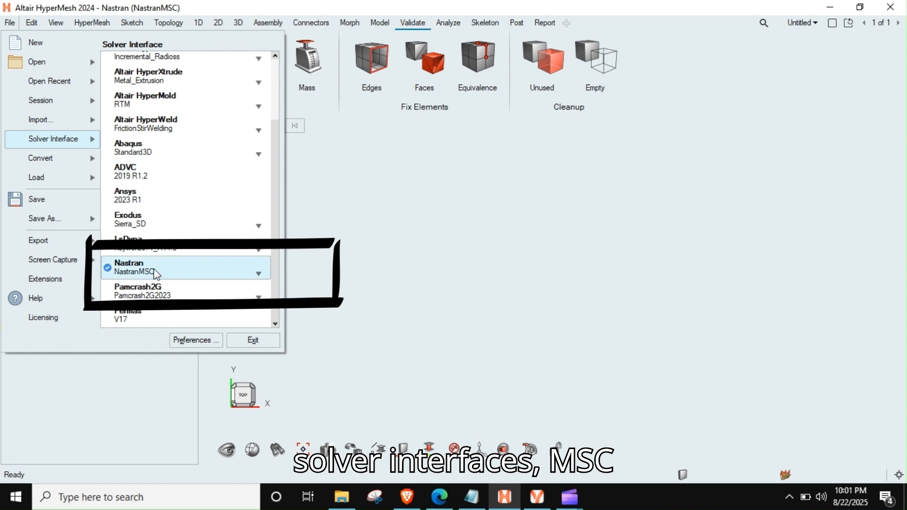
{"action": "left_click", "coordinate": [419, 243]}
- Load rod_1000n.bdf from the Sol101_1 folder as a new solver model, using the Nastran MSC reader and default import options
{"action": "left_click", "coordinate": [342, 497]}
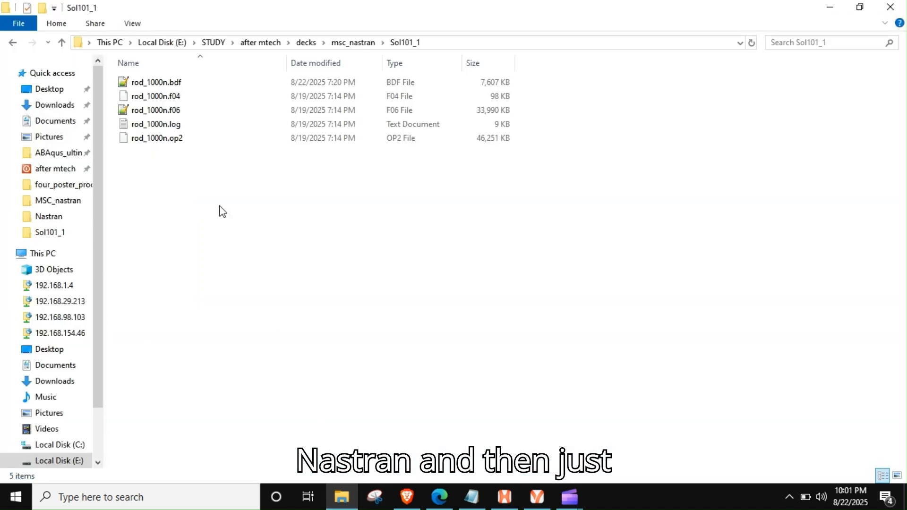
{"action": "left_click", "coordinate": [152, 85]}
{"action": "left_click_drag", "start_coordinate": [170, 87], "coordinate": [401, 218]}
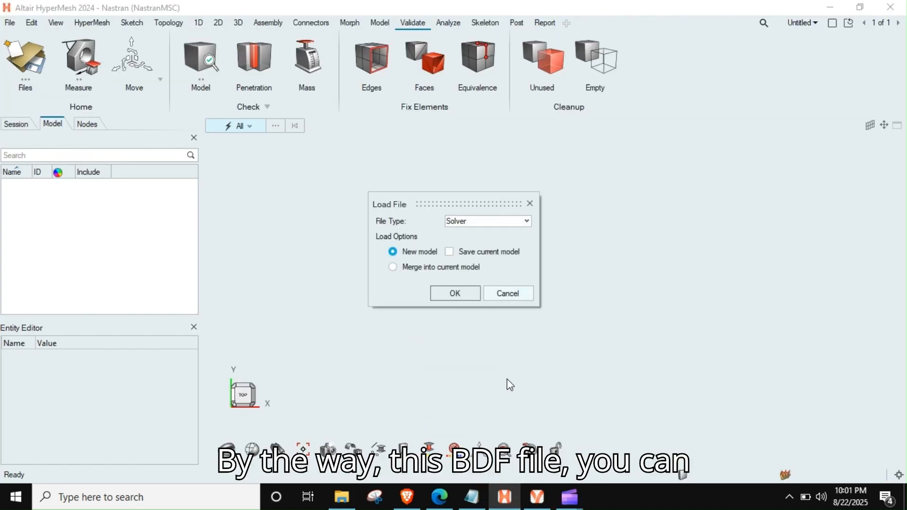
{"action": "left_click", "coordinate": [456, 294]}
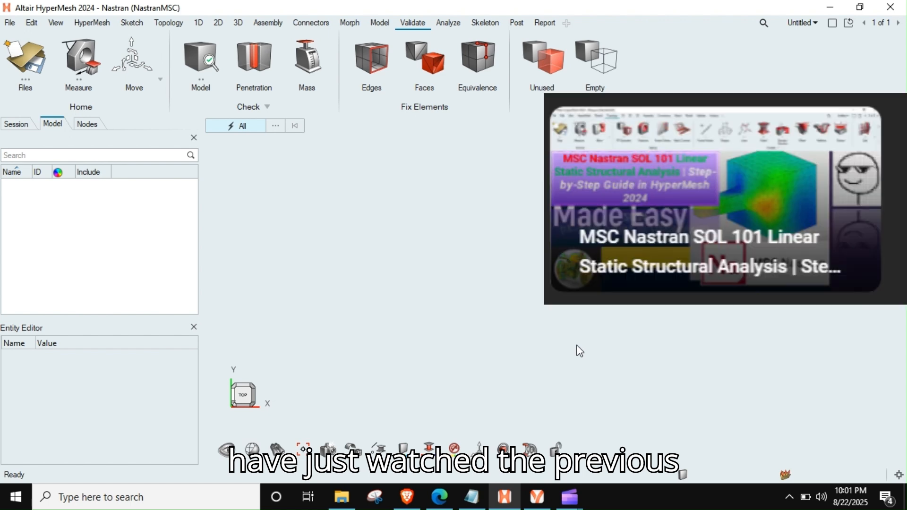
{"action": "key", "text": "ctrl+n"}
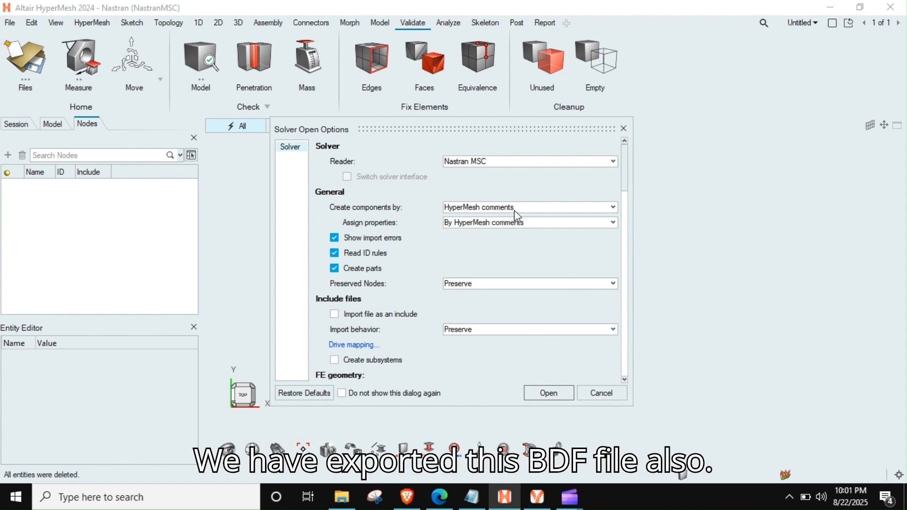
{"action": "scroll", "coordinate": [458, 256], "scroll_direction": "down", "scroll_amount": 3}
{"action": "scroll", "coordinate": [461, 255], "scroll_direction": "down", "scroll_amount": 3}
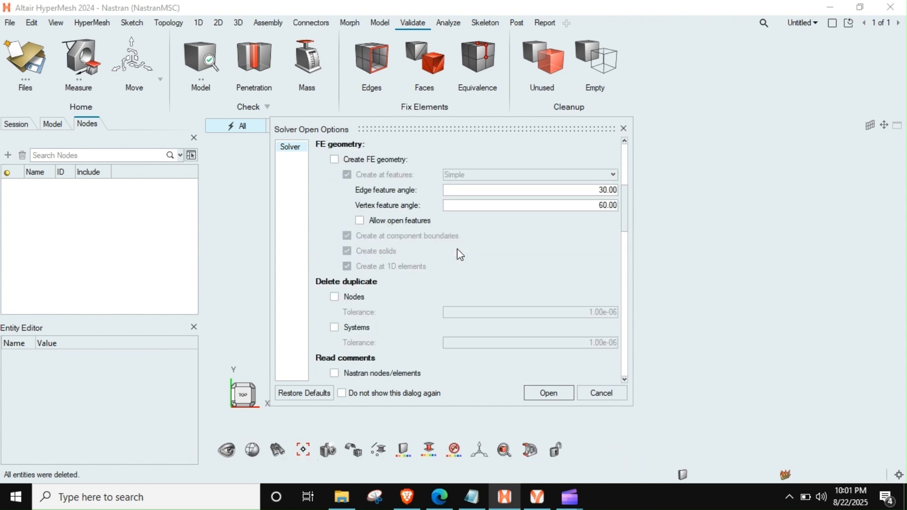
{"action": "left_click", "coordinate": [540, 393]}
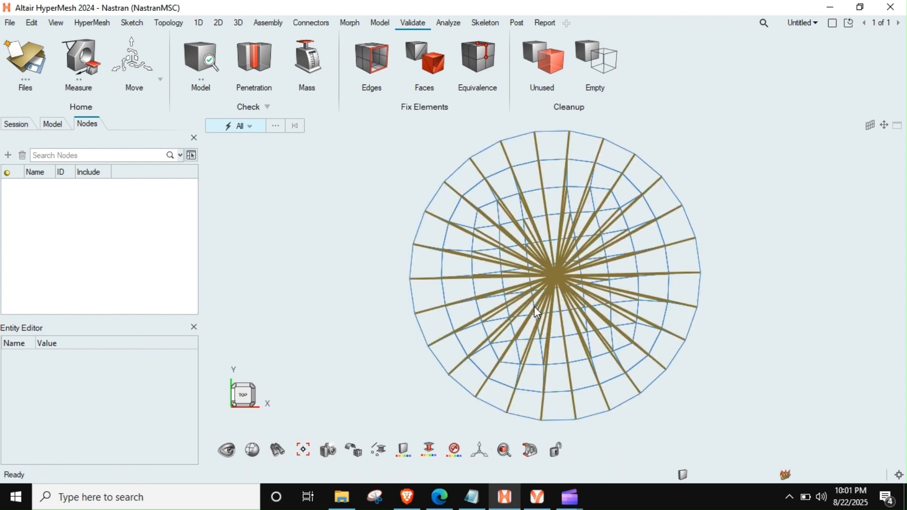
- Display the rod's elements shaded with mesh lines and orient the model to show its length and end face
{"action": "right_click_drag", "start_coordinate": [427, 455], "coordinate": [371, 460]}
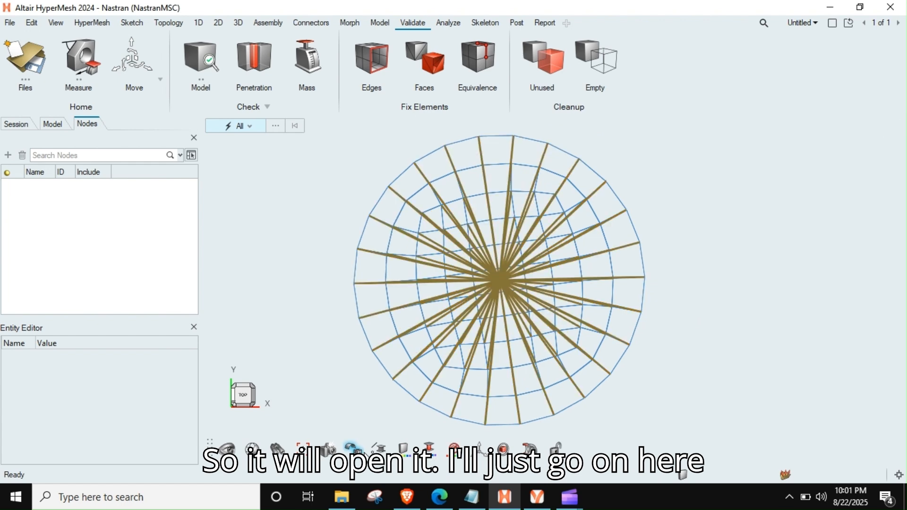
{"action": "mouse_move", "coordinate": [355, 448]}
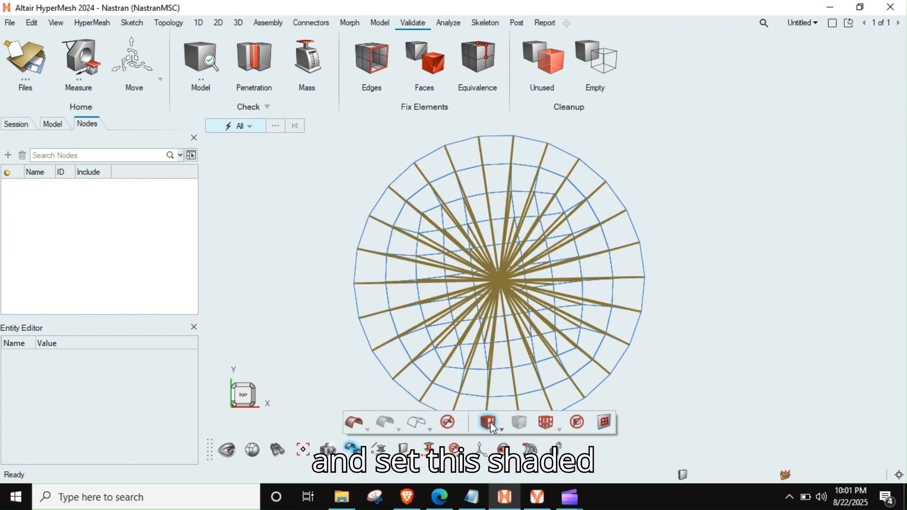
{"action": "left_click", "coordinate": [490, 422]}
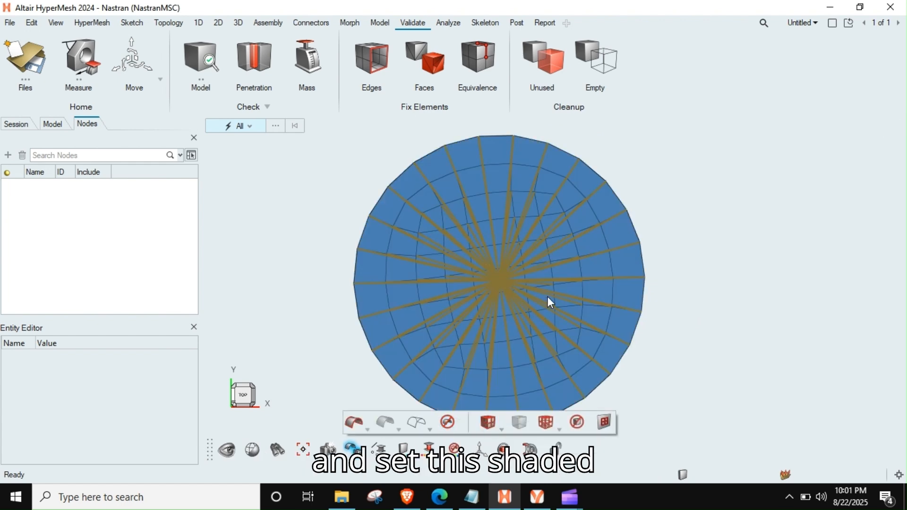
{"action": "right_click_drag", "start_coordinate": [548, 297], "coordinate": [521, 293]}
{"action": "scroll", "coordinate": [520, 293], "scroll_direction": "down", "scroll_amount": 4}
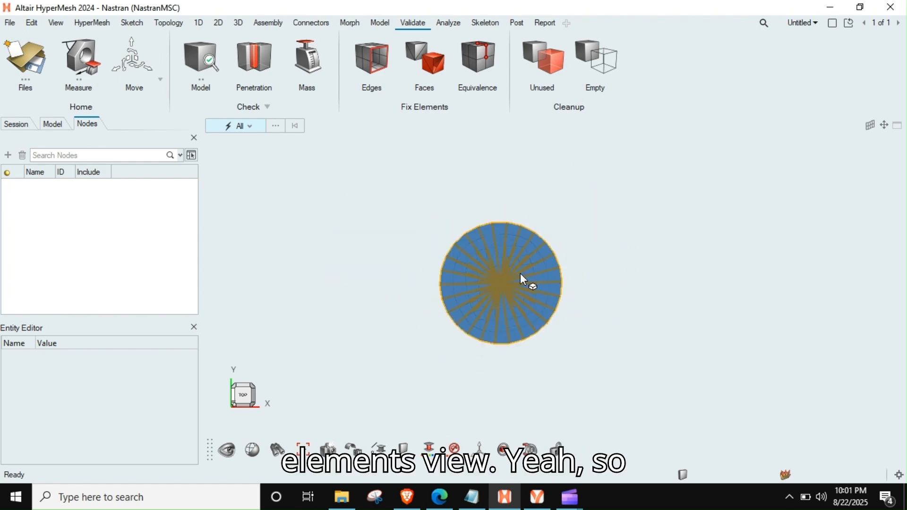
{"action": "middle_click_drag", "start_coordinate": [520, 274], "coordinate": [479, 274]}
- Make the load collector "fix" current and rename it SPC
{"action": "left_click", "coordinate": [20, 222]}
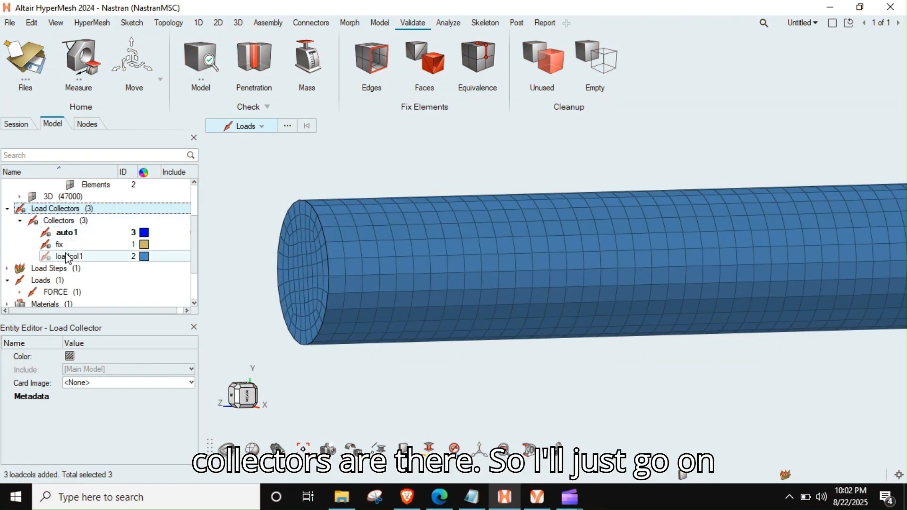
{"action": "left_click", "coordinate": [67, 245]}
{"action": "right_click", "coordinate": [67, 245]}
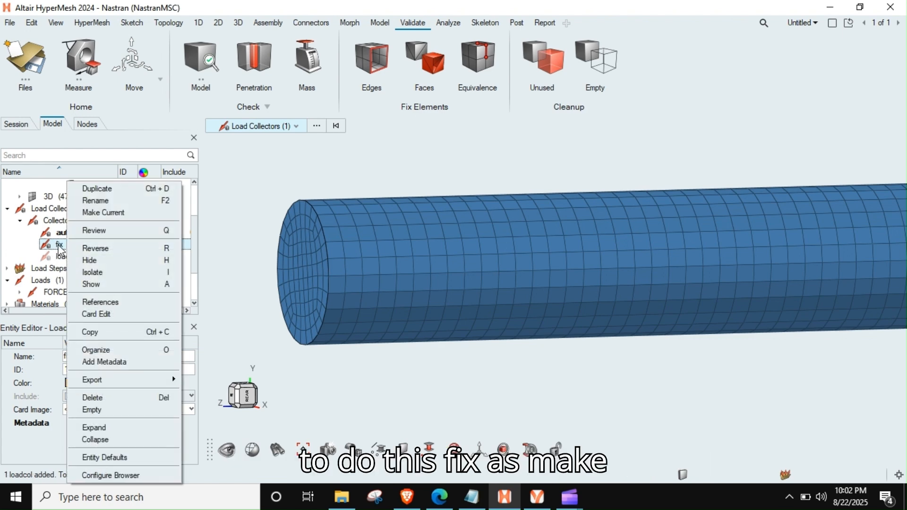
{"action": "left_click", "coordinate": [102, 213]}
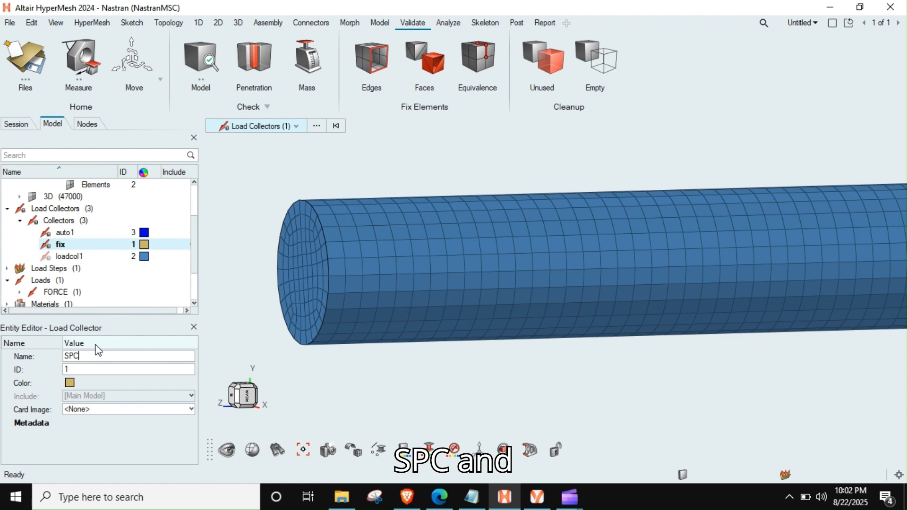
{"action": "type", "text": "SPC"}
{"action": "key", "text": "Return"}
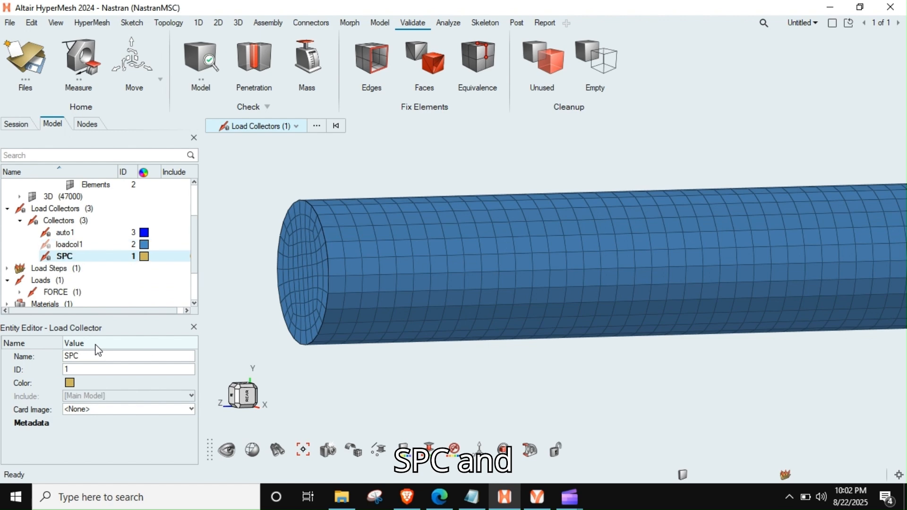
- Delete the load collectors auto1 and loadcol1
{"action": "left_click", "coordinate": [71, 244]}
{"action": "left_click", "coordinate": [65, 232], "text": "shift"}
{"action": "key", "text": "Delete"}
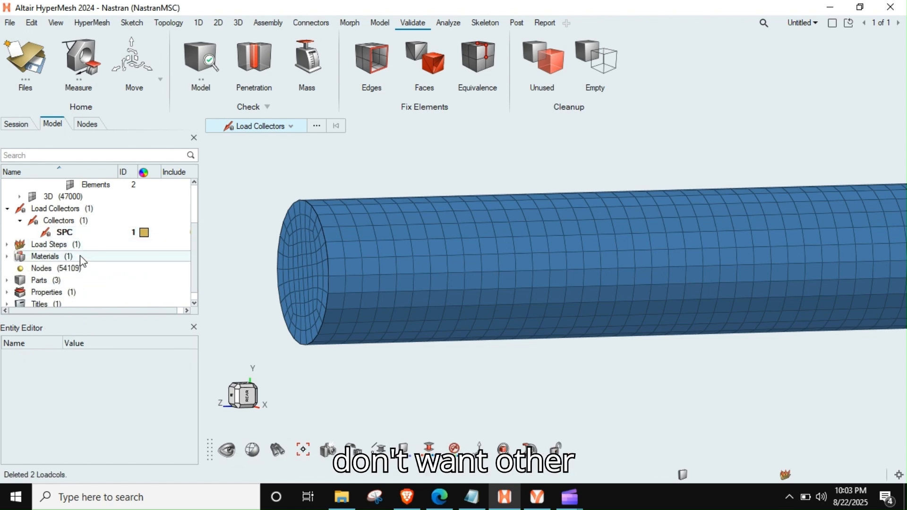
- Start a constraint of type SPC in the SPC collector, keeping DOF1 to DOF3 at 0 and releasing DOF4, DOF5 and DOF6
{"action": "left_click", "coordinate": [100, 233]}
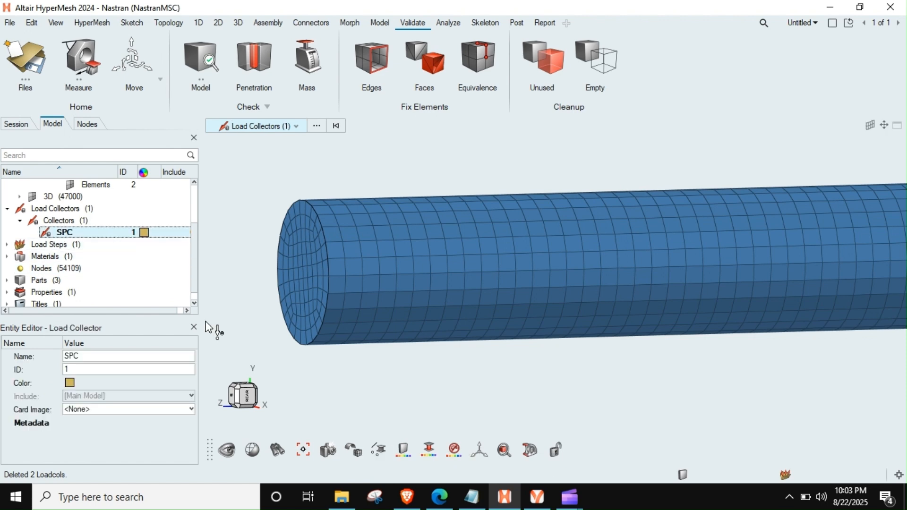
{"action": "scroll", "coordinate": [302, 264], "scroll_direction": "down", "scroll_amount": 3}
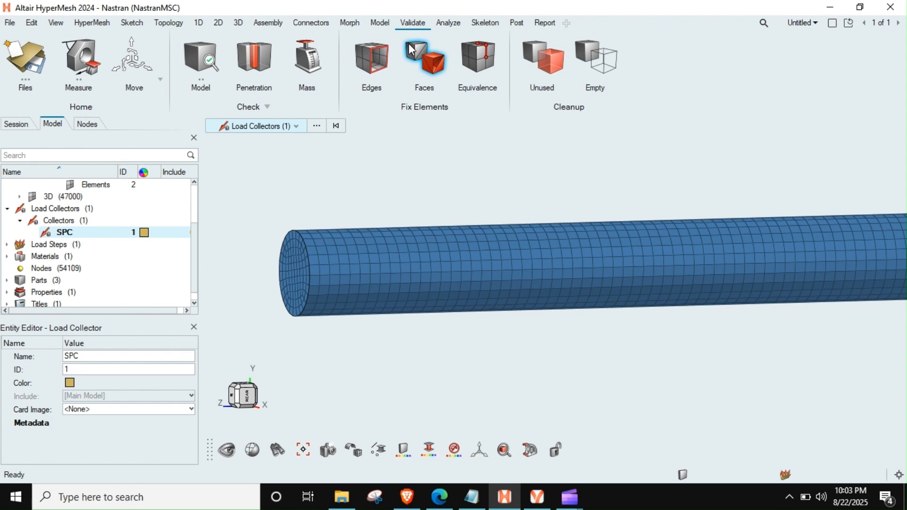
{"action": "left_click", "coordinate": [390, 28]}
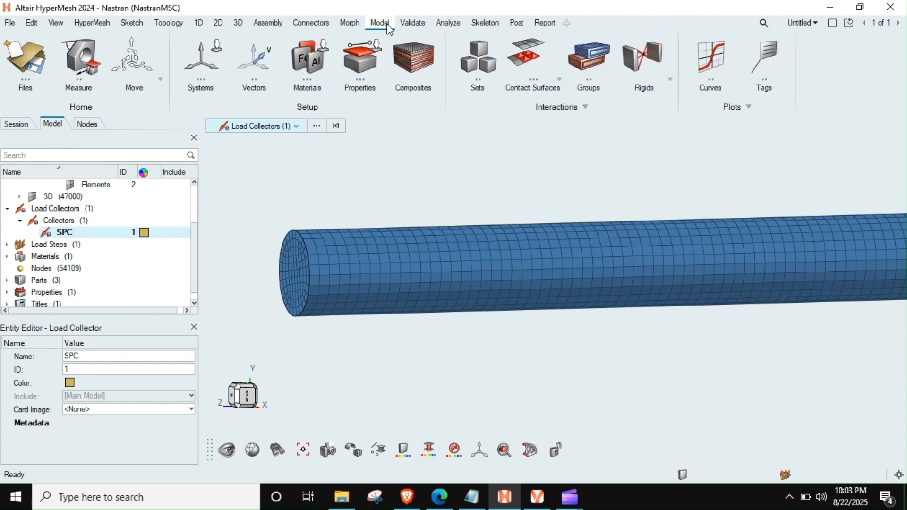
{"action": "left_click", "coordinate": [450, 23]}
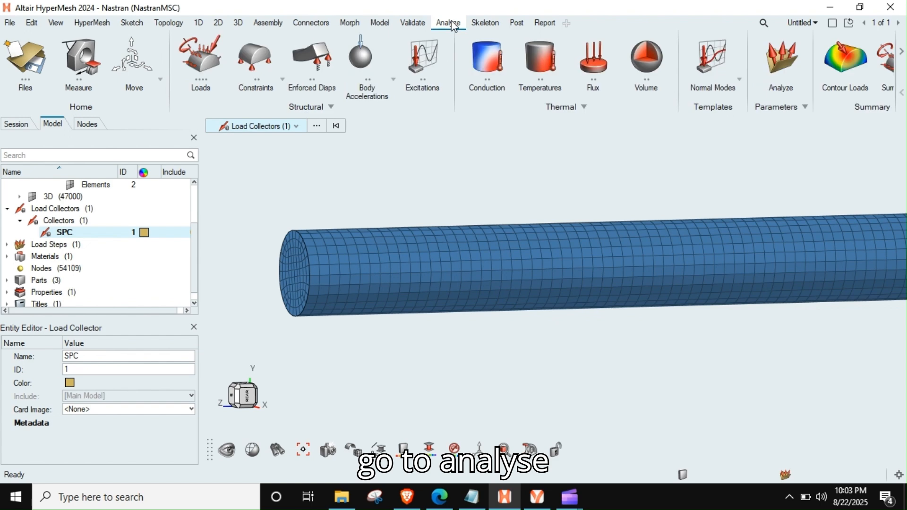
{"action": "left_click", "coordinate": [259, 59]}
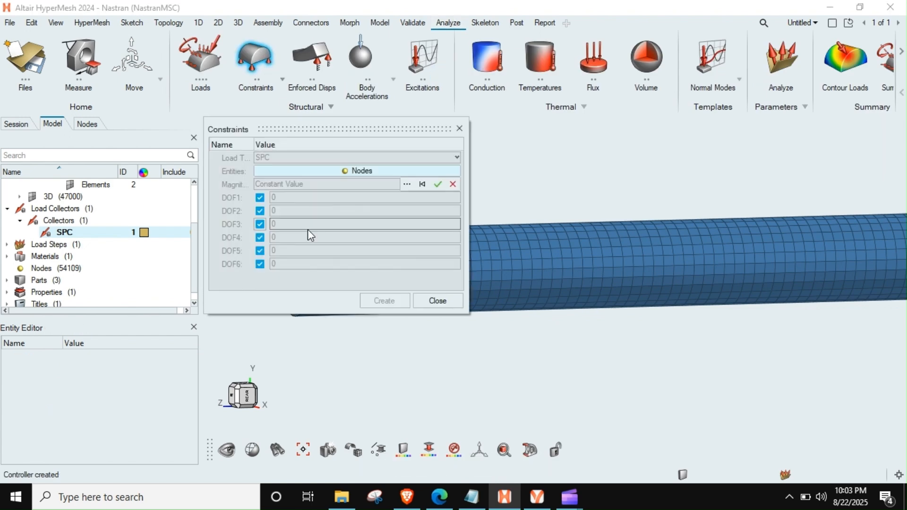
{"action": "left_click", "coordinate": [260, 237]}
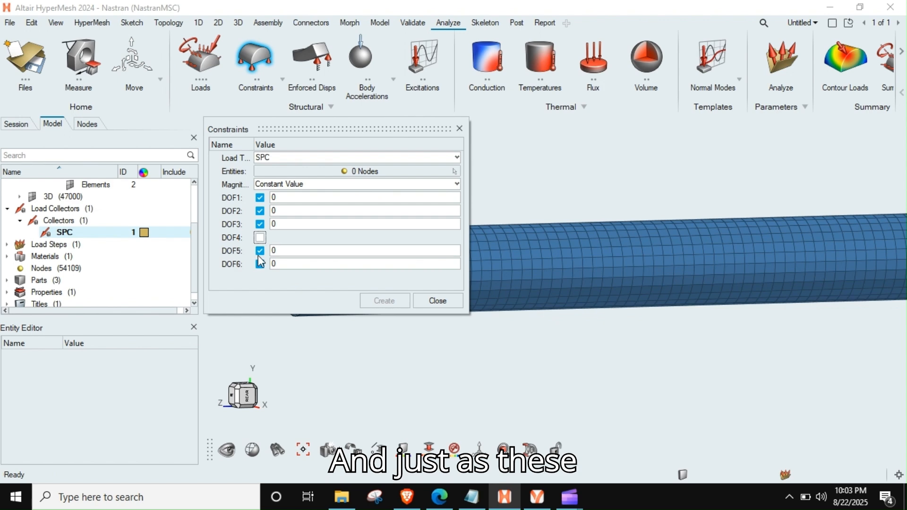
{"action": "left_click", "coordinate": [292, 251]}
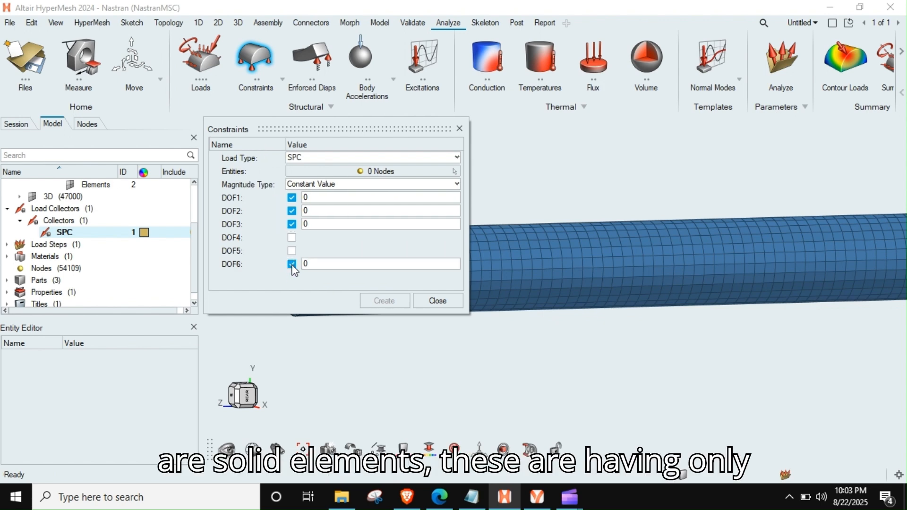
{"action": "left_click", "coordinate": [292, 264]}
- Select all nodes on the rod's end face by face, create the SPC constraints on them and inspect the constraint labels
{"action": "left_click_drag", "start_coordinate": [281, 125], "coordinate": [517, 122]}
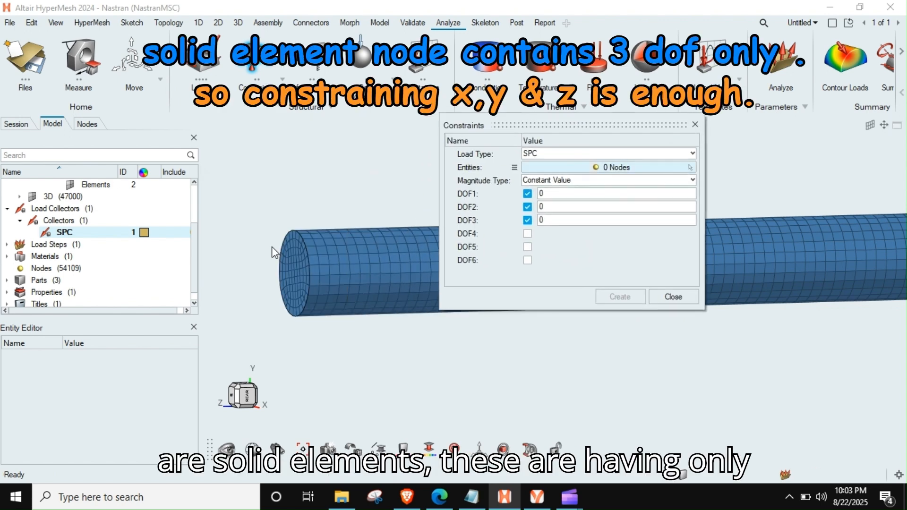
{"action": "scroll", "coordinate": [292, 248], "scroll_direction": "up", "scroll_amount": 2}
{"action": "right_click_drag", "start_coordinate": [322, 276], "coordinate": [351, 280]}
{"action": "mouse_move", "coordinate": [349, 282]}
{"action": "middle_mouse_down"}
{"action": "mouse_move", "coordinate": [363, 298]}
{"action": "mouse_move", "coordinate": [351, 290]}
{"action": "middle_mouse_up"}
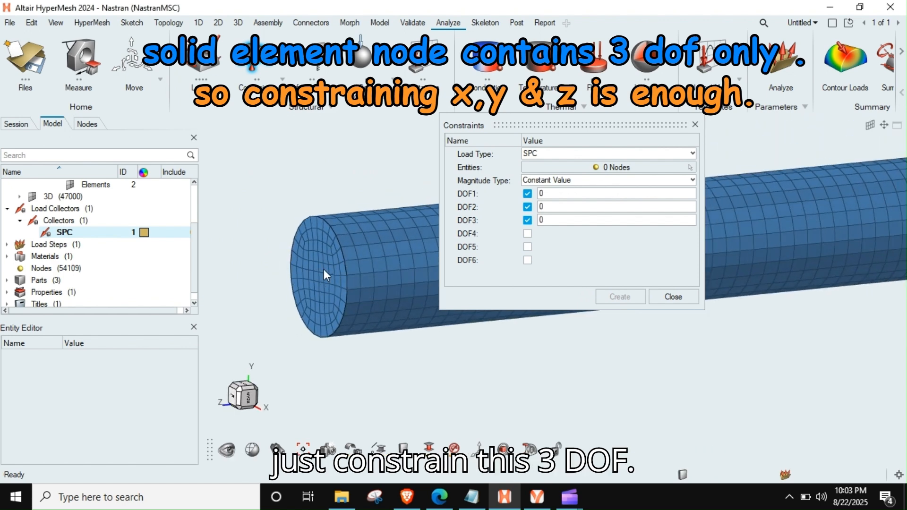
{"action": "left_click", "coordinate": [616, 167]}
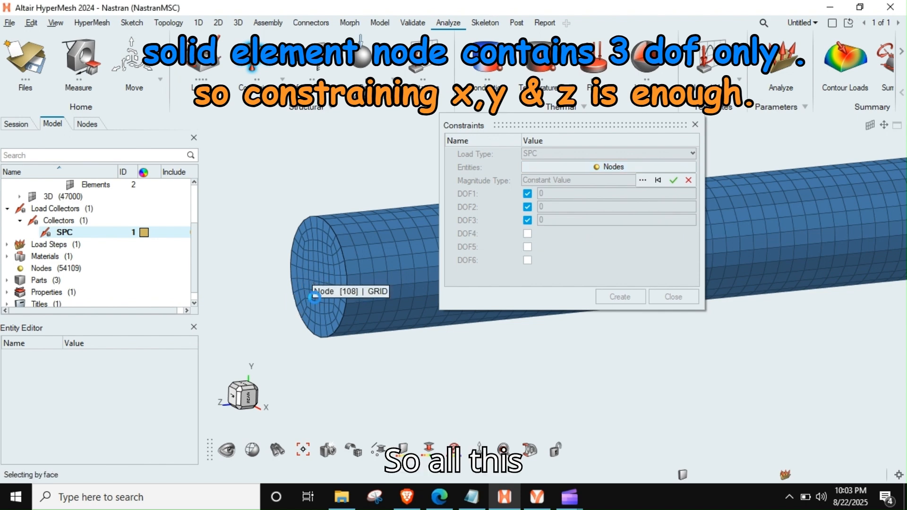
{"action": "left_click", "coordinate": [322, 274]}
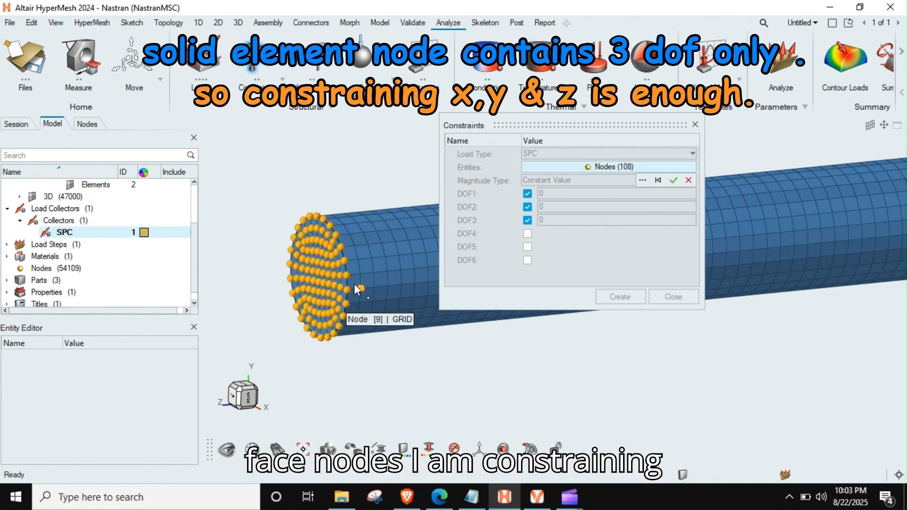
{"action": "left_click", "coordinate": [674, 180]}
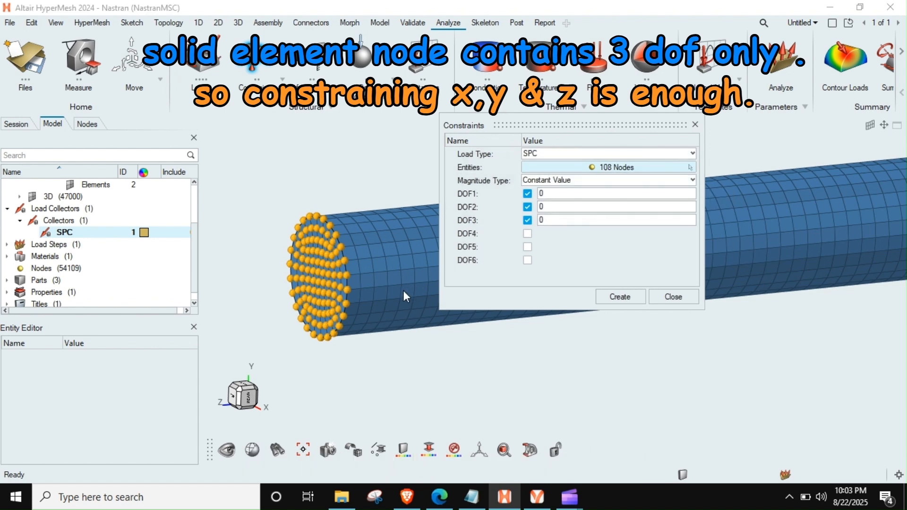
{"action": "left_click", "coordinate": [617, 298]}
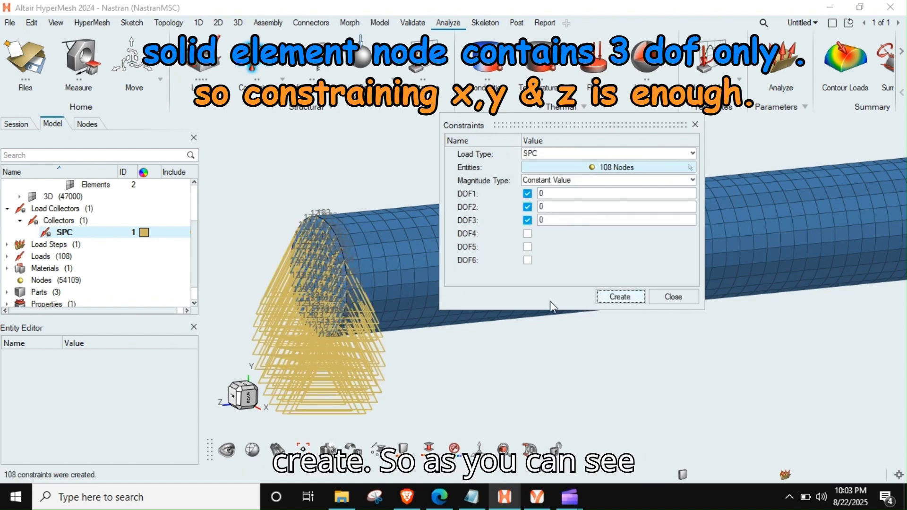
{"action": "scroll", "coordinate": [350, 284], "scroll_direction": "up", "scroll_amount": 5}
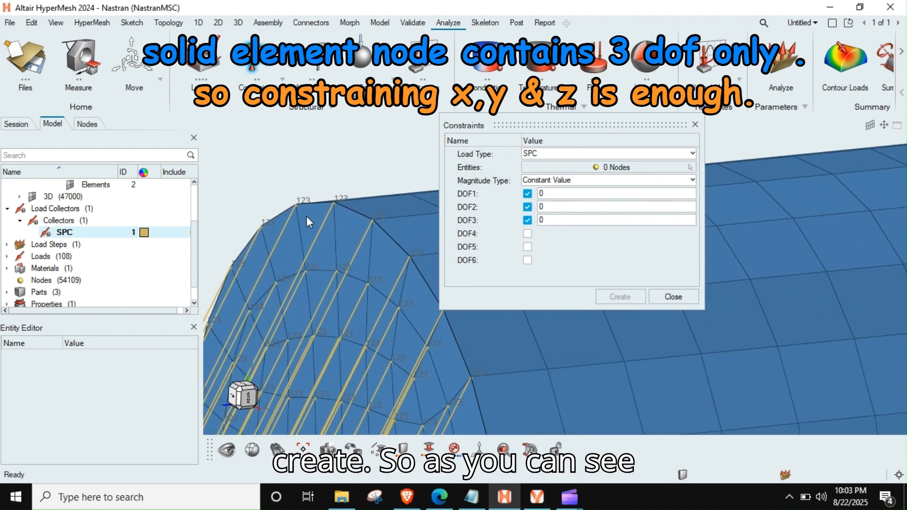
{"action": "scroll", "coordinate": [354, 331], "scroll_direction": "down", "scroll_amount": 6}
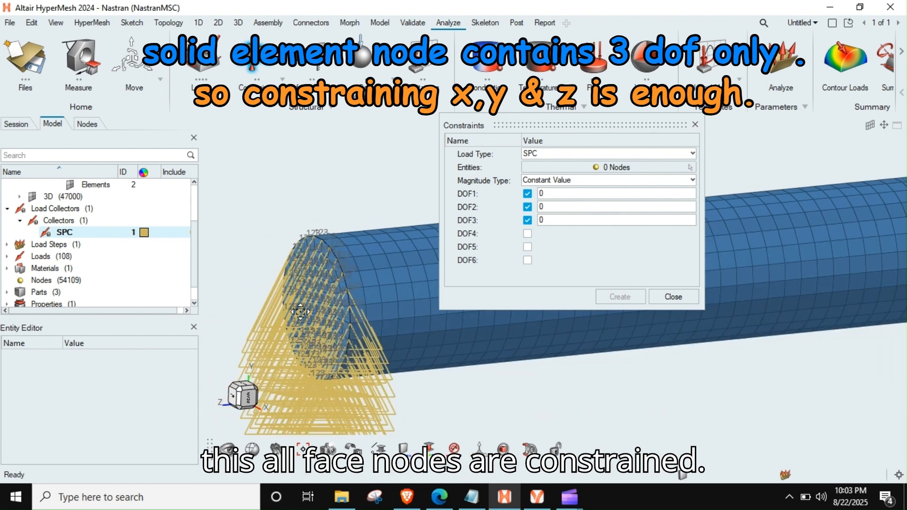
- Close the finished constraint setup and start a new SPC constraint for the rod's opposite end with only DOF3 enabled
{"action": "left_click", "coordinate": [657, 301]}
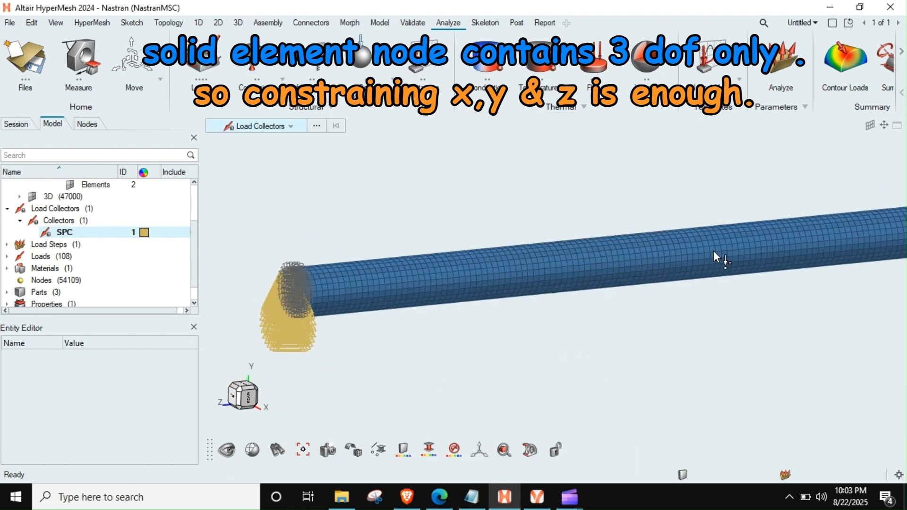
{"action": "scroll", "coordinate": [534, 283], "scroll_direction": "down", "scroll_amount": 5}
{"action": "middle_click_drag", "start_coordinate": [533, 286], "coordinate": [654, 343]}
{"action": "scroll", "coordinate": [556, 298], "scroll_direction": "up", "scroll_amount": 5}
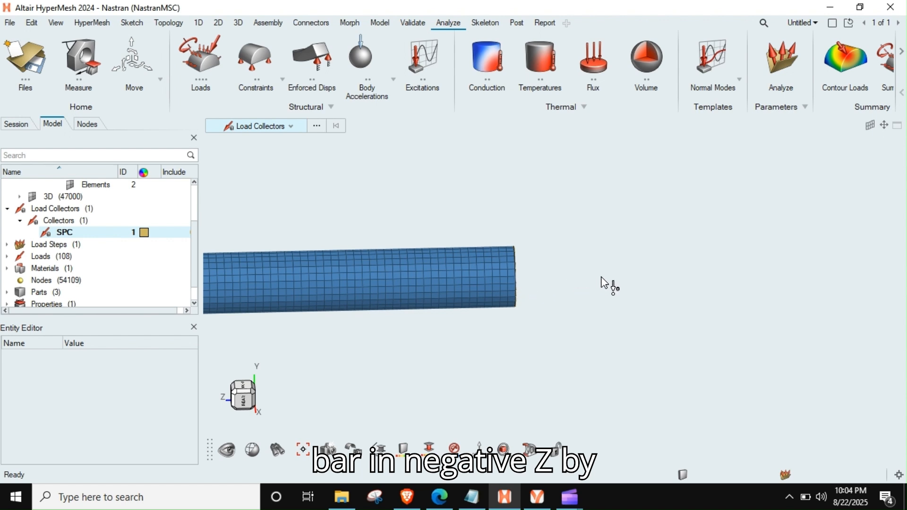
{"action": "middle_click_drag", "start_coordinate": [520, 282], "coordinate": [482, 298]}
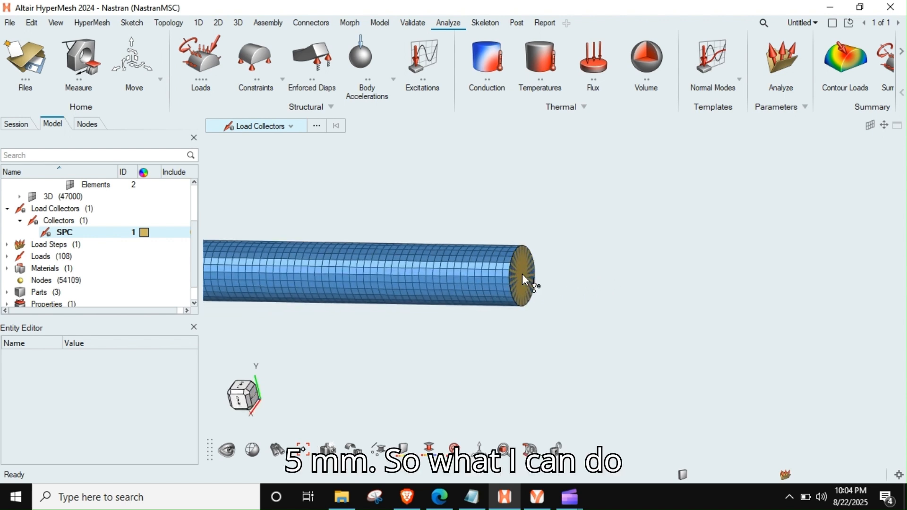
{"action": "scroll", "coordinate": [523, 274], "scroll_direction": "up", "scroll_amount": 4}
{"action": "scroll", "coordinate": [523, 273], "scroll_direction": "up", "scroll_amount": 3}
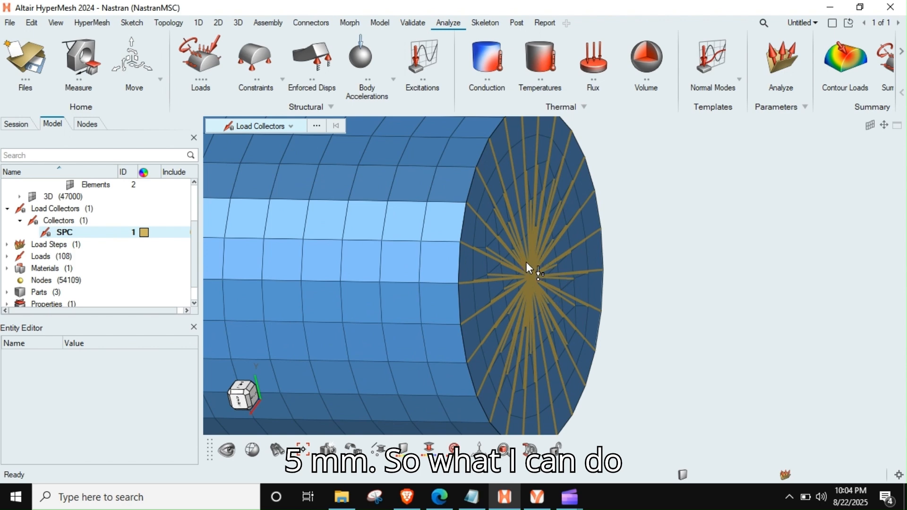
{"action": "left_click", "coordinate": [262, 58]}
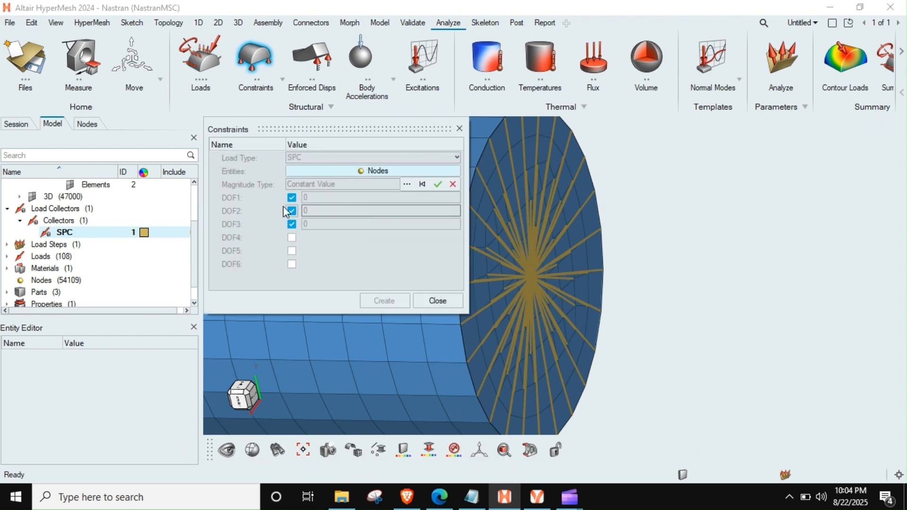
{"action": "left_click", "coordinate": [292, 197]}
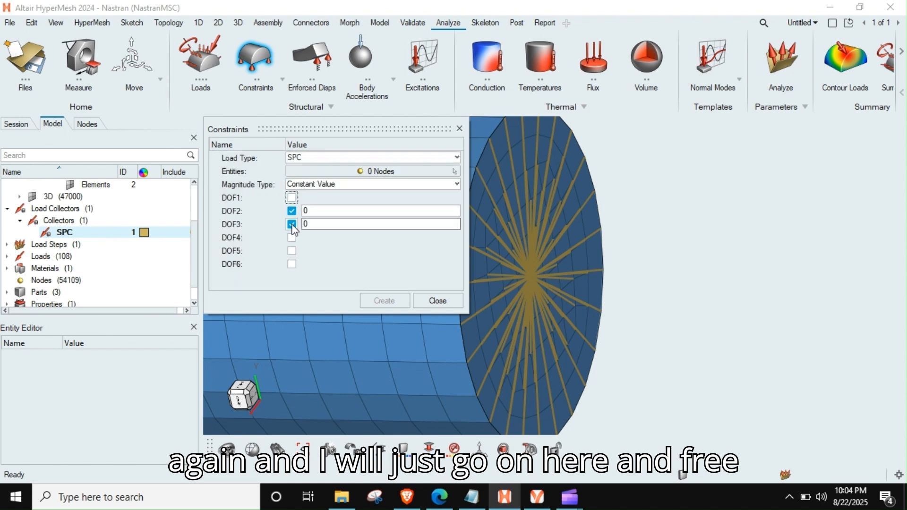
{"action": "left_click", "coordinate": [292, 224]}
{"action": "left_click", "coordinate": [291, 210]}
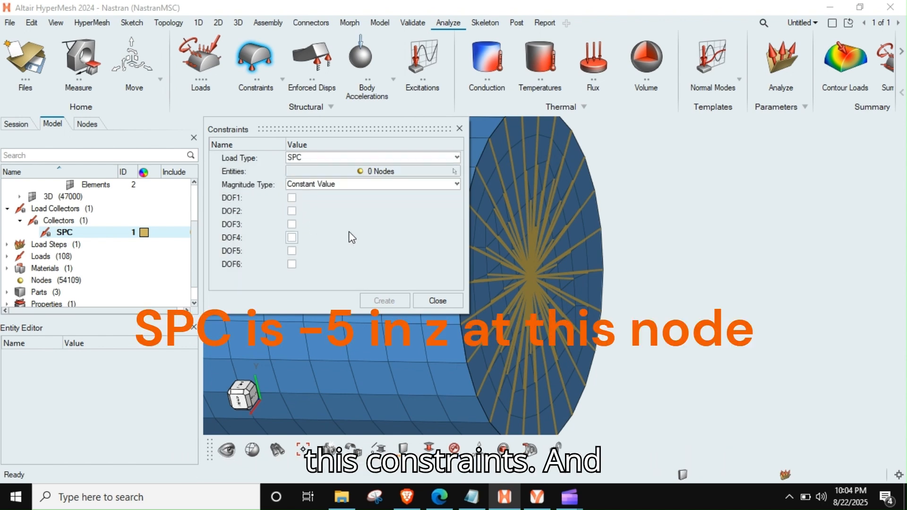
{"action": "left_click", "coordinate": [292, 225]}
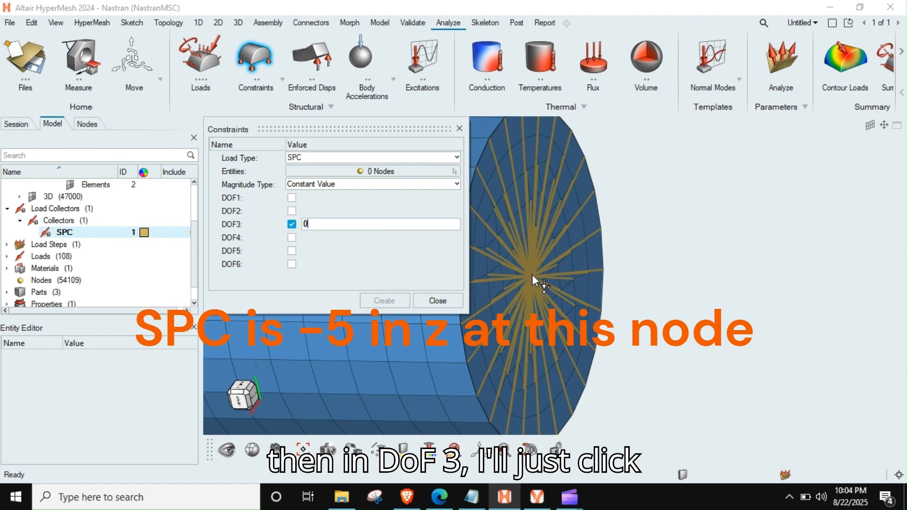
- Set the DOF3 magnitude of the new constraint to -5
{"action": "middle_click_drag", "start_coordinate": [310, 364], "coordinate": [365, 378]}
{"action": "right_click_drag", "start_coordinate": [425, 376], "coordinate": [523, 375]}
{"action": "scroll", "coordinate": [671, 416], "scroll_direction": "down", "scroll_amount": 8}
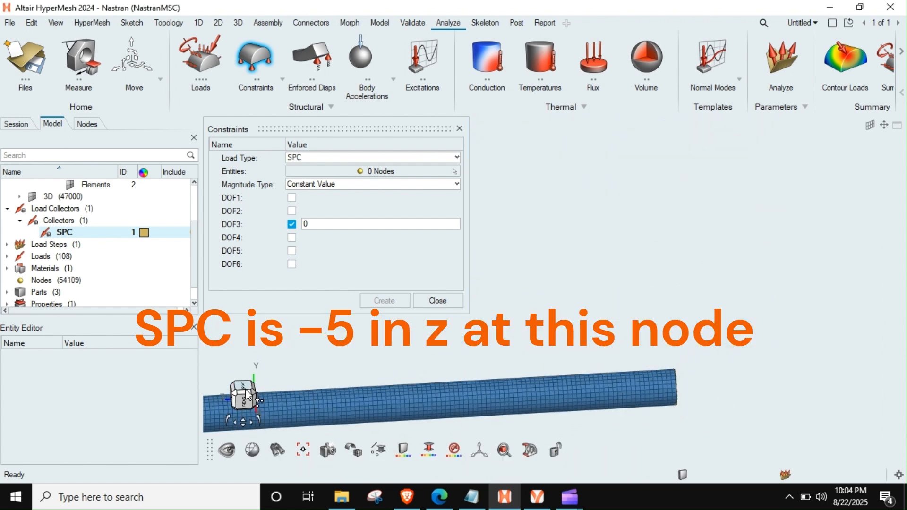
{"action": "left_click", "coordinate": [362, 223]}
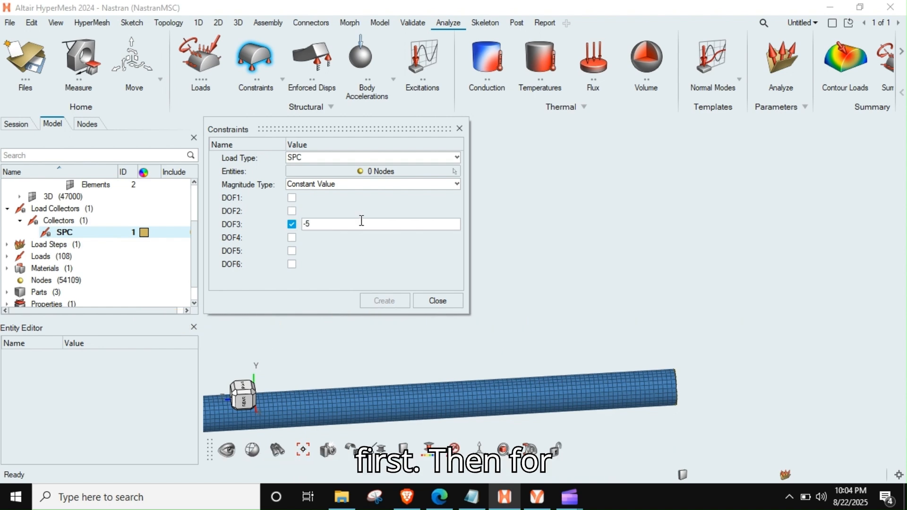
- Create the SPC constraint on the centre node of the rigid spider at the rod's opposite end and close the constraint setup
{"action": "scroll", "coordinate": [644, 324], "scroll_direction": "up", "scroll_amount": 3}
{"action": "right_click_drag", "start_coordinate": [636, 360], "coordinate": [542, 196]}
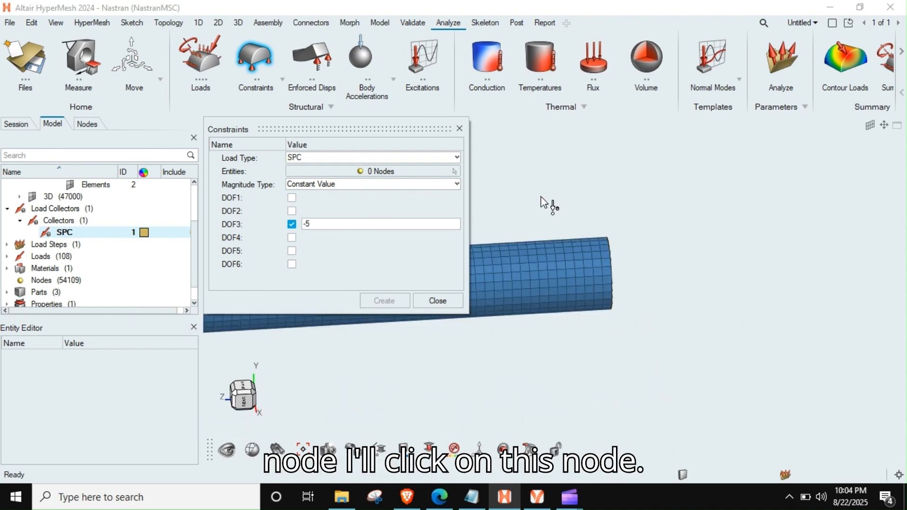
{"action": "middle_click_drag", "start_coordinate": [548, 264], "coordinate": [696, 269]}
{"action": "scroll", "coordinate": [588, 280], "scroll_direction": "up", "scroll_amount": 5}
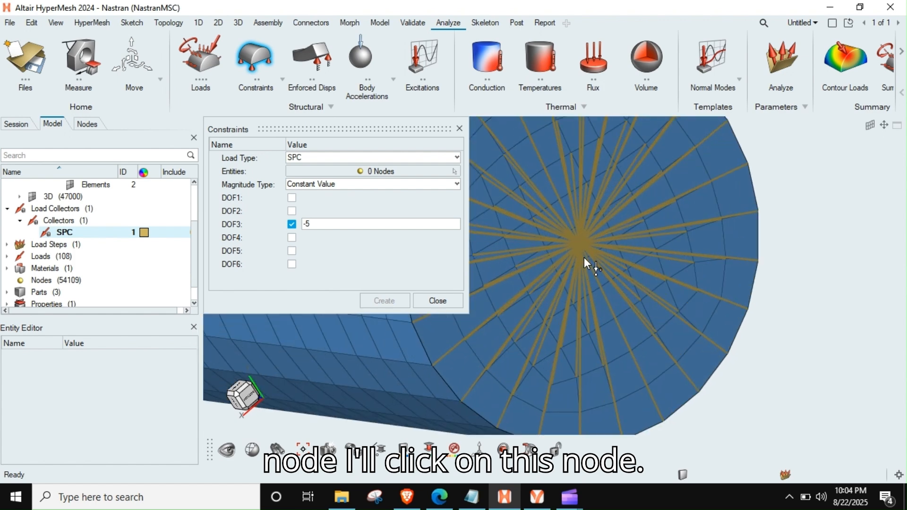
{"action": "left_click", "coordinate": [403, 172]}
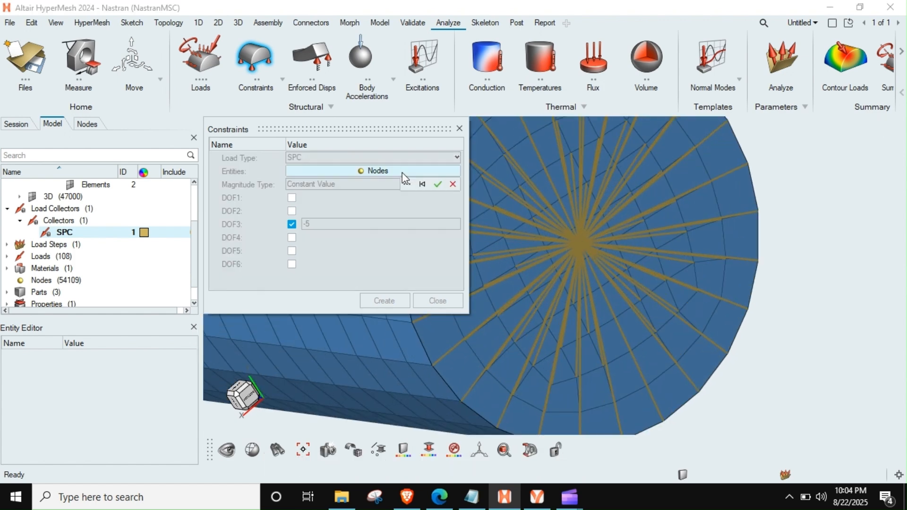
{"action": "left_click", "coordinate": [586, 245]}
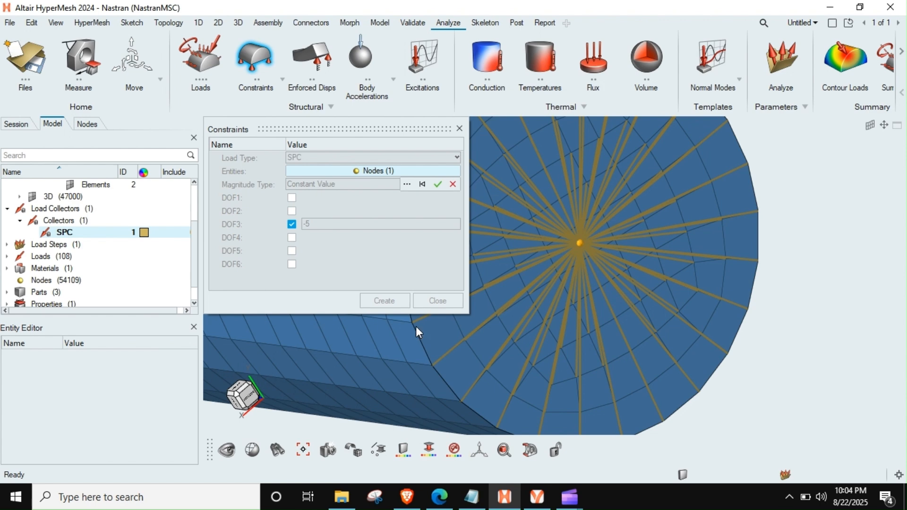
{"action": "left_click", "coordinate": [438, 184]}
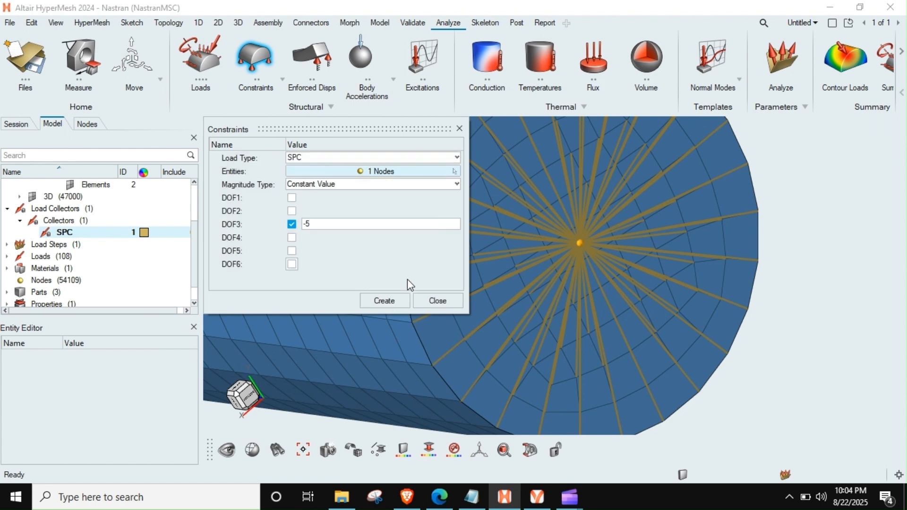
{"action": "left_click", "coordinate": [385, 301]}
{"action": "scroll", "coordinate": [560, 305], "scroll_direction": "down", "scroll_amount": 4}
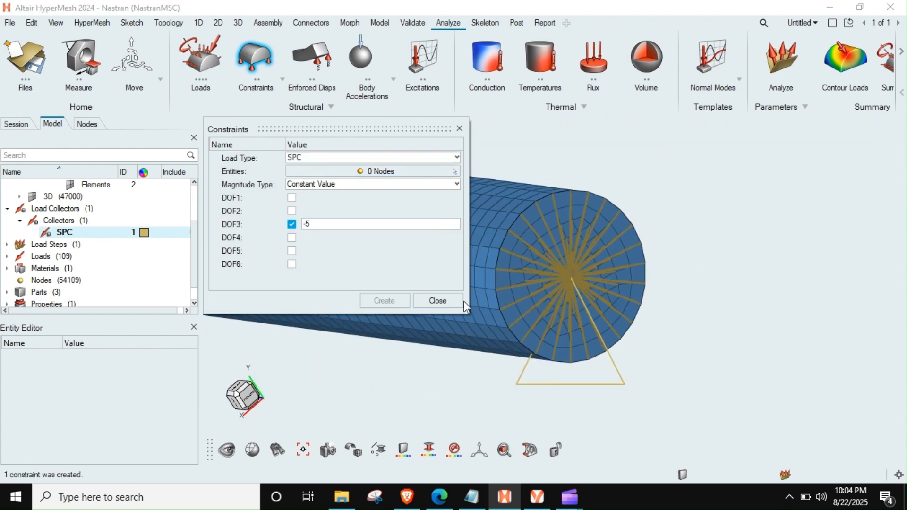
{"action": "left_click", "coordinate": [458, 300]}
{"action": "scroll", "coordinate": [554, 325], "scroll_direction": "down", "scroll_amount": 5}
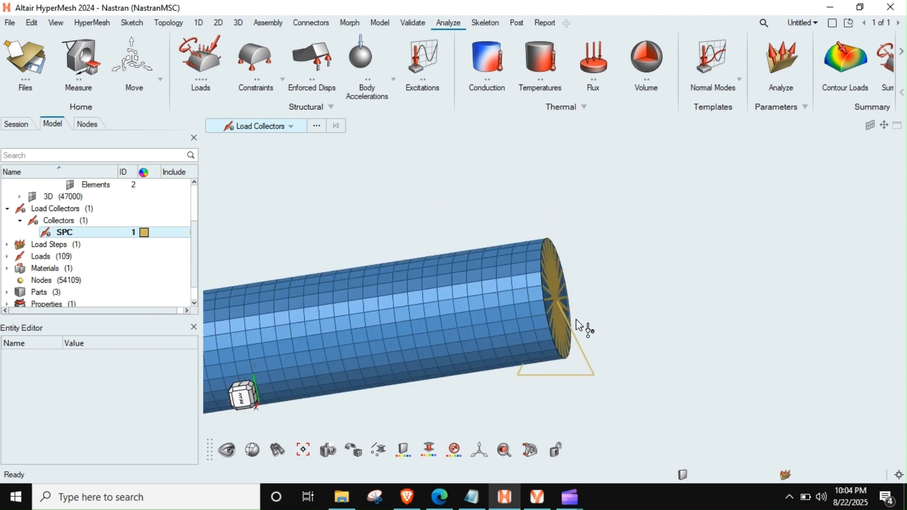
- Examine the new constraint and how the rigid spider connects its centre node to the end-face nodes
{"action": "scroll", "coordinate": [543, 348], "scroll_direction": "up", "scroll_amount": 5}
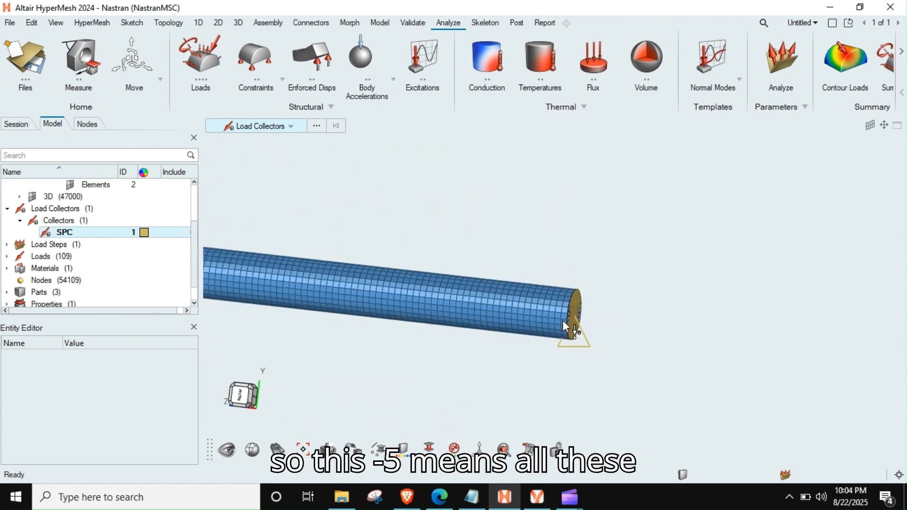
{"action": "scroll", "coordinate": [598, 343], "scroll_direction": "up", "scroll_amount": 4}
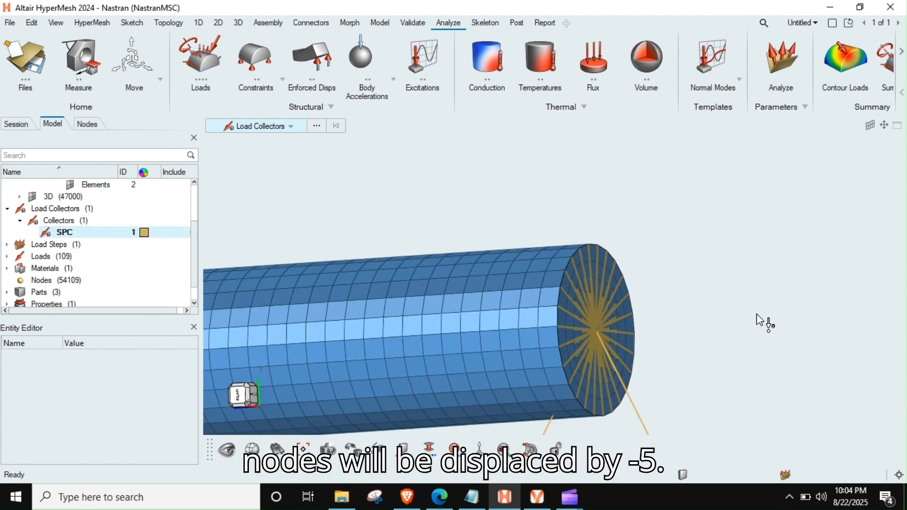
{"action": "scroll", "coordinate": [724, 343], "scroll_direction": "down", "scroll_amount": 3}
{"action": "middle_click_drag", "start_coordinate": [677, 362], "coordinate": [644, 310]}
{"action": "scroll", "coordinate": [642, 295], "scroll_direction": "up", "scroll_amount": 5}
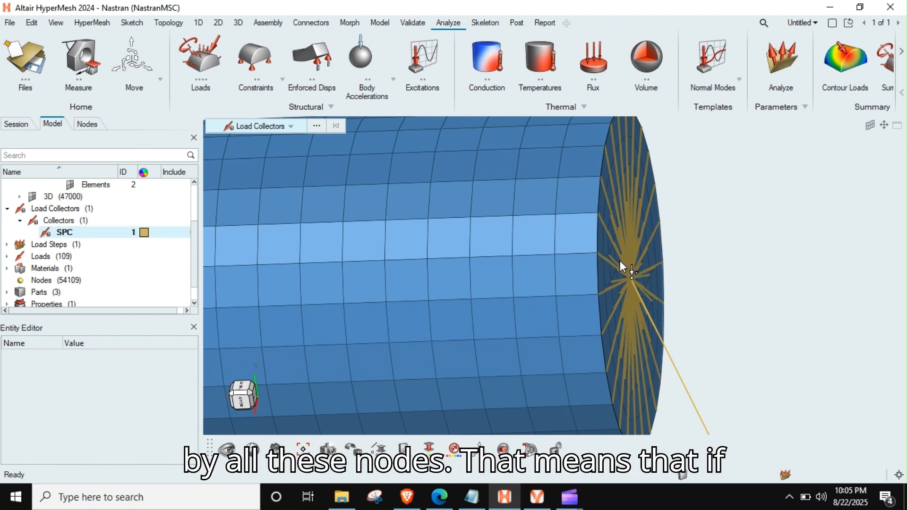
{"action": "scroll", "coordinate": [626, 265], "scroll_direction": "down", "scroll_amount": 5}
{"action": "middle_click_drag", "start_coordinate": [626, 266], "coordinate": [599, 194]}
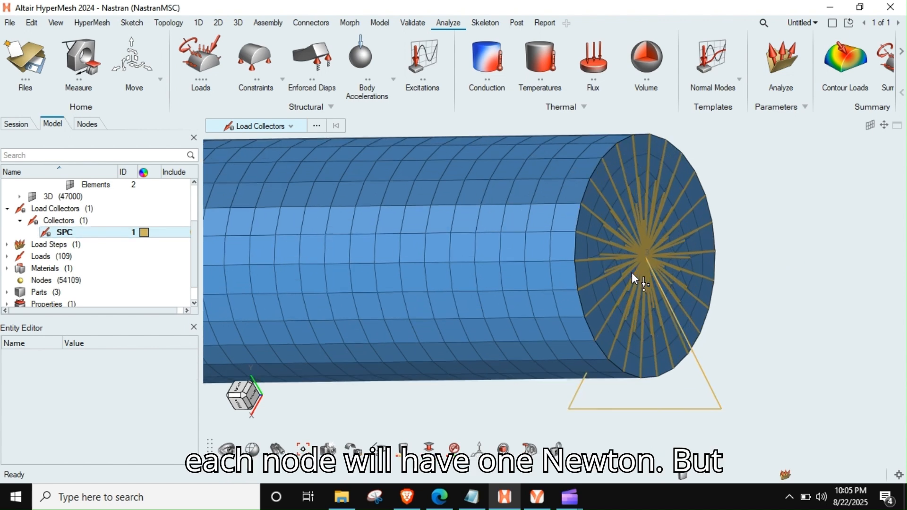
{"action": "mouse_move", "coordinate": [631, 273]}
{"action": "left_mouse_down", "text": "ctrl"}
{"action": "mouse_move", "coordinate": [622, 274]}
{"action": "mouse_move", "coordinate": [662, 304]}
{"action": "mouse_move", "coordinate": [675, 301]}
{"action": "mouse_move", "coordinate": [643, 273]}
{"action": "left_mouse_up", "text": "ctrl"}
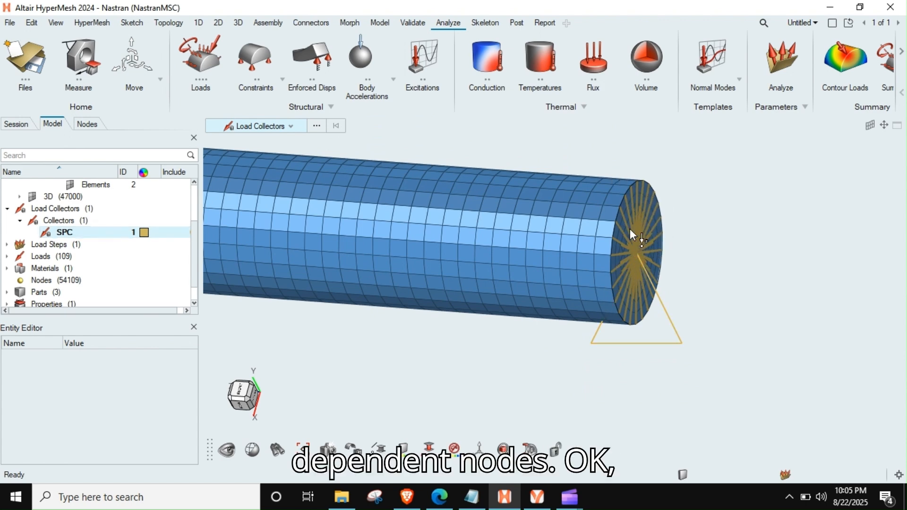
{"action": "scroll", "coordinate": [517, 324], "scroll_direction": "down", "scroll_amount": 3}
{"action": "mouse_move", "coordinate": [501, 299]}
{"action": "left_mouse_down", "text": "ctrl"}
{"action": "mouse_move", "coordinate": [592, 301]}
{"action": "mouse_move", "coordinate": [501, 327]}
{"action": "left_mouse_up", "text": "ctrl"}
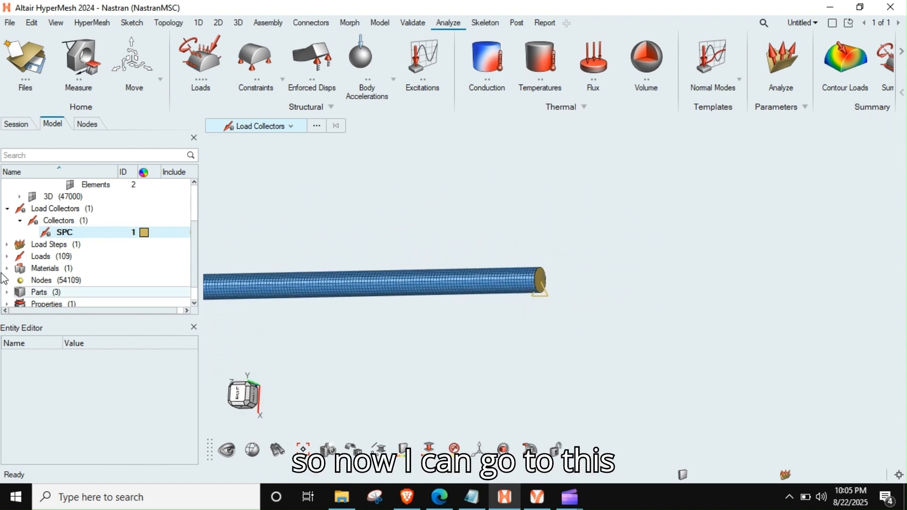
- Open the properties of the load step Load_1000N in the SUBCASE group
{"action": "left_click", "coordinate": [8, 256]}
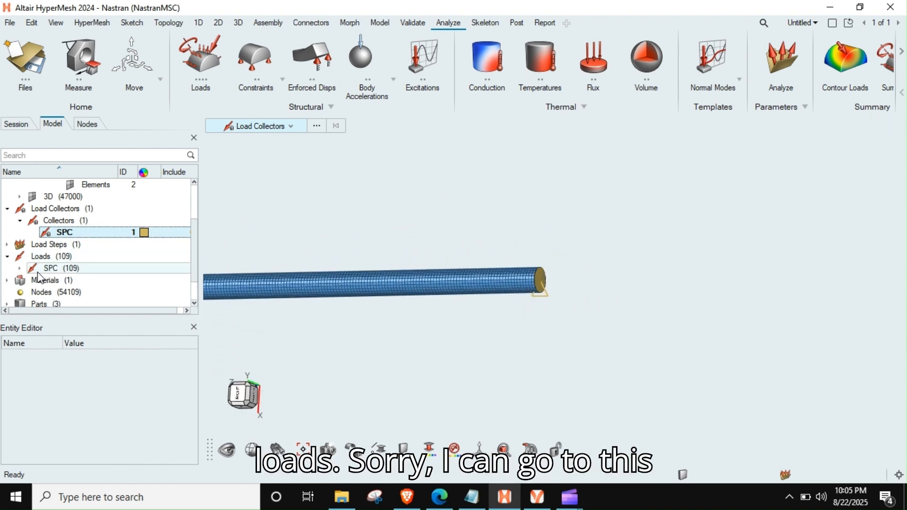
{"action": "left_click", "coordinate": [7, 256]}
{"action": "left_click", "coordinate": [7, 244]}
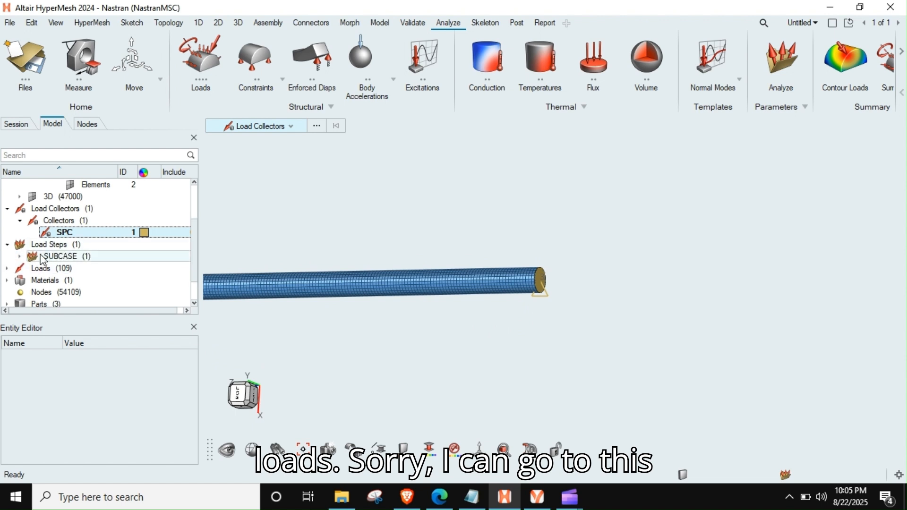
{"action": "left_click", "coordinate": [20, 256]}
{"action": "scroll", "coordinate": [71, 236], "scroll_direction": "down", "scroll_amount": 2}
{"action": "left_click", "coordinate": [73, 222]}
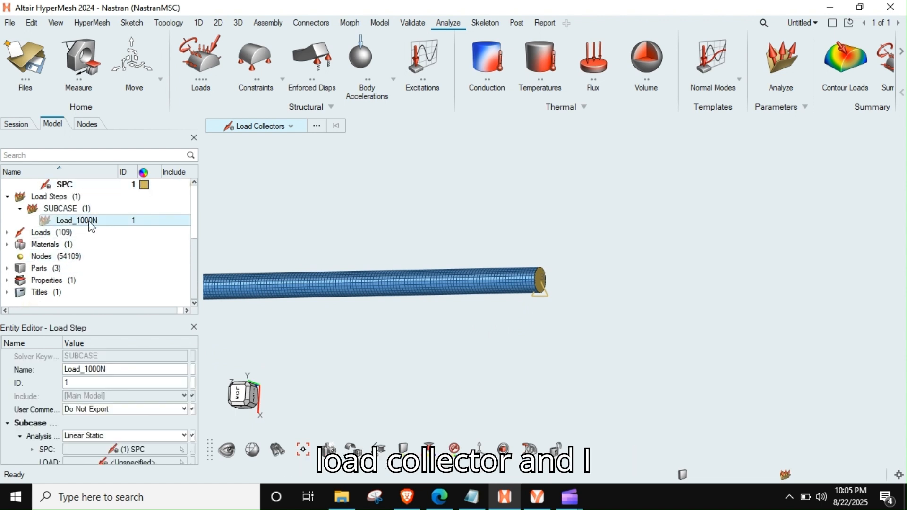
- Rename the load step as enforced_Displacement_5mm
{"action": "left_click", "coordinate": [156, 370]}
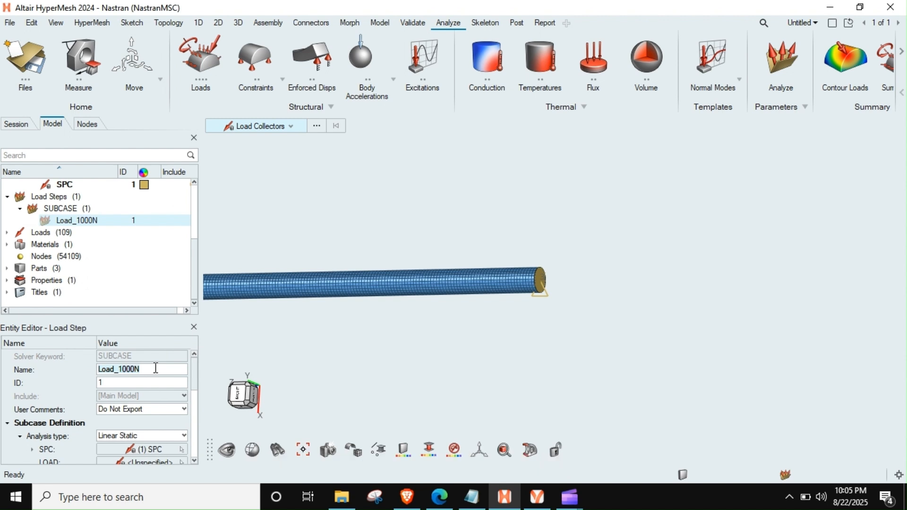
{"action": "type", "text": "con"}
{"action": "key", "text": "BackSpace"}
{"action": "key", "text": "BackSpace"}
{"action": "key", "text": "BackSpace"}
{"action": "type", "text": "enforc"}
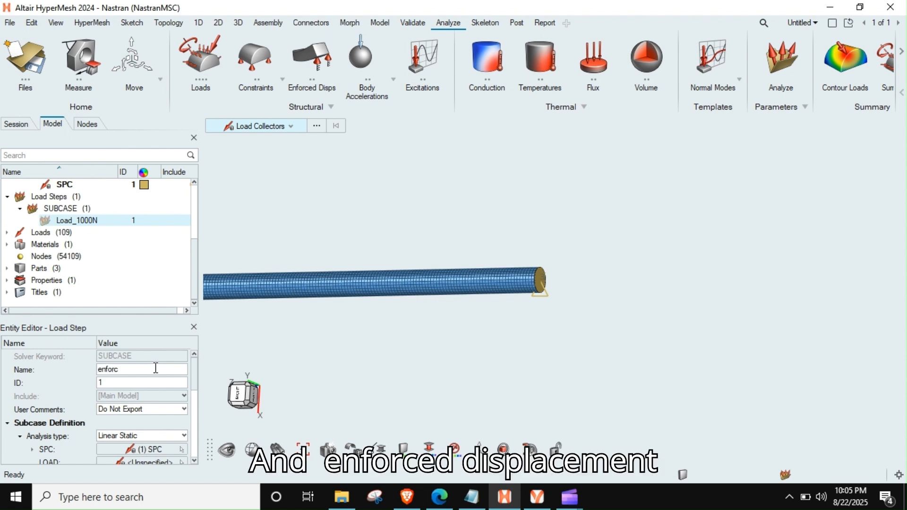
{"action": "type", "text": "ed_Ds"}
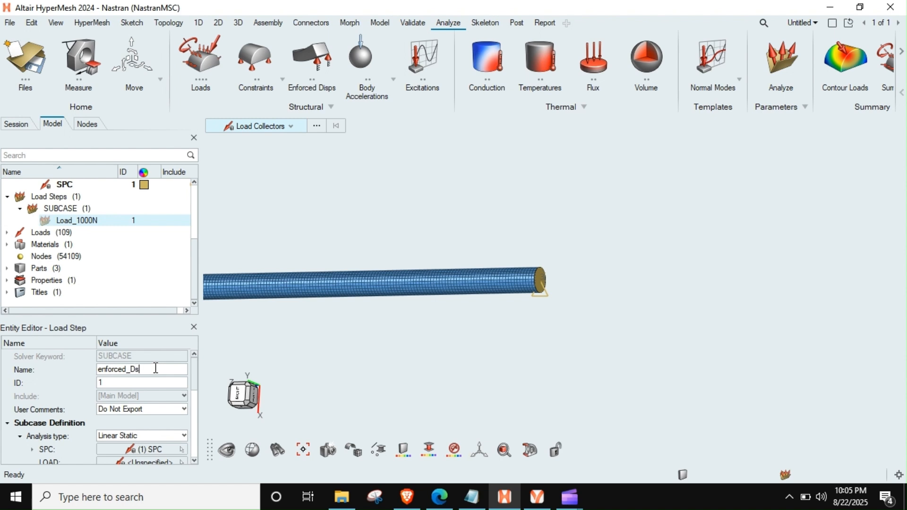
{"action": "key", "text": "BackSpace"}
{"action": "type", "text": "isplacement"}
{"action": "key", "text": "BackSpace"}
{"action": "type", "text": "_5mm"}
{"action": "key", "text": "Return"}
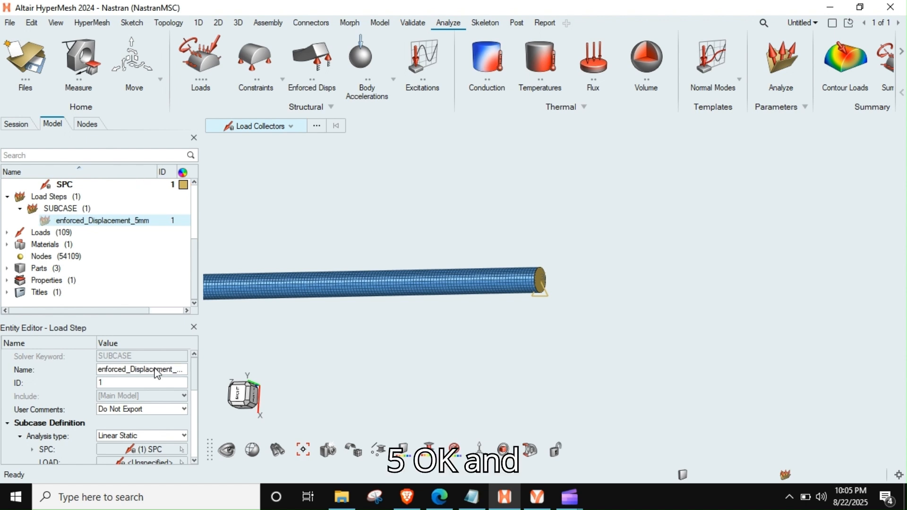
- Assign the SPC load collector to the load step's SPC entry and inspect its constraints at both rod ends
{"action": "scroll", "coordinate": [157, 374], "scroll_direction": "down", "scroll_amount": 1}
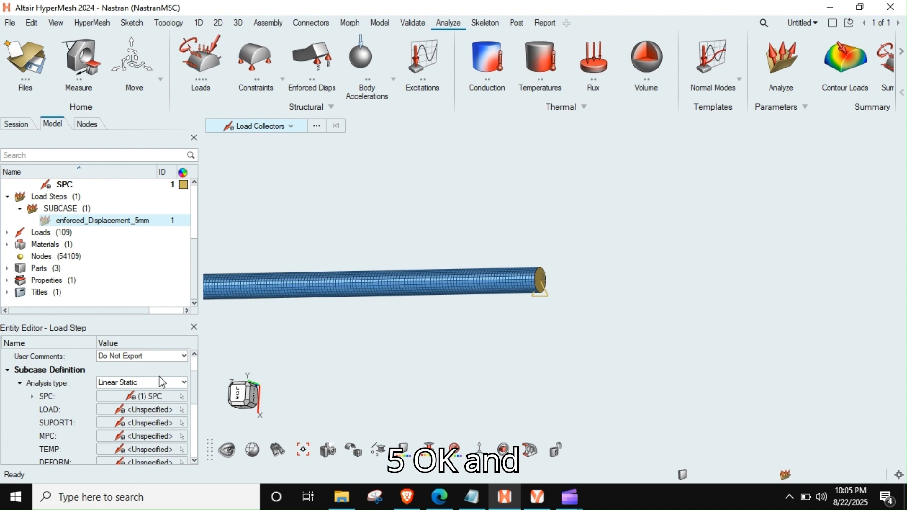
{"action": "left_click", "coordinate": [143, 399]}
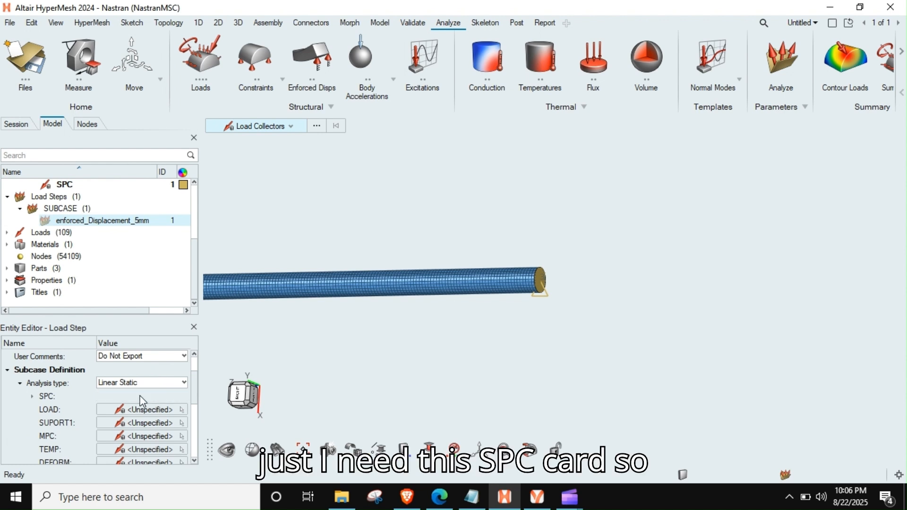
{"action": "left_click", "coordinate": [138, 410]}
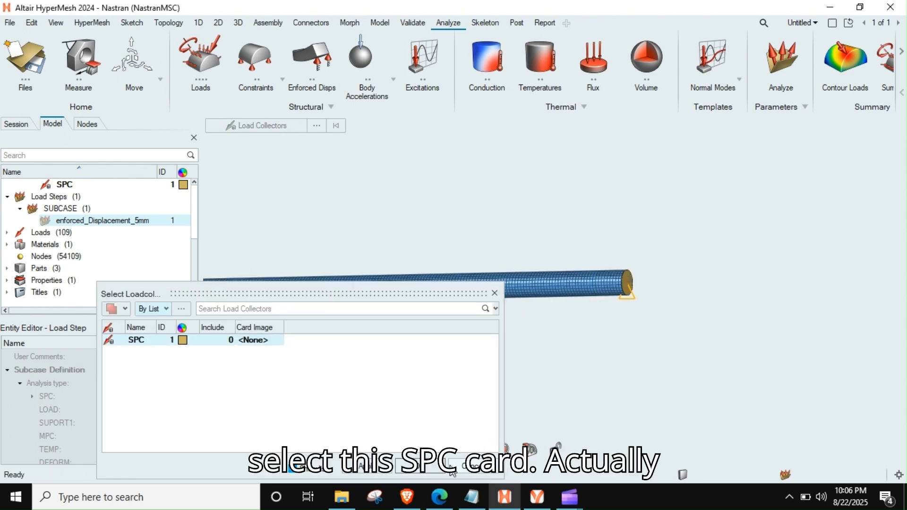
{"action": "left_click", "coordinate": [421, 465]}
{"action": "right_click_drag", "start_coordinate": [493, 314], "coordinate": [560, 315]}
{"action": "scroll", "coordinate": [547, 306], "scroll_direction": "down", "scroll_amount": 8}
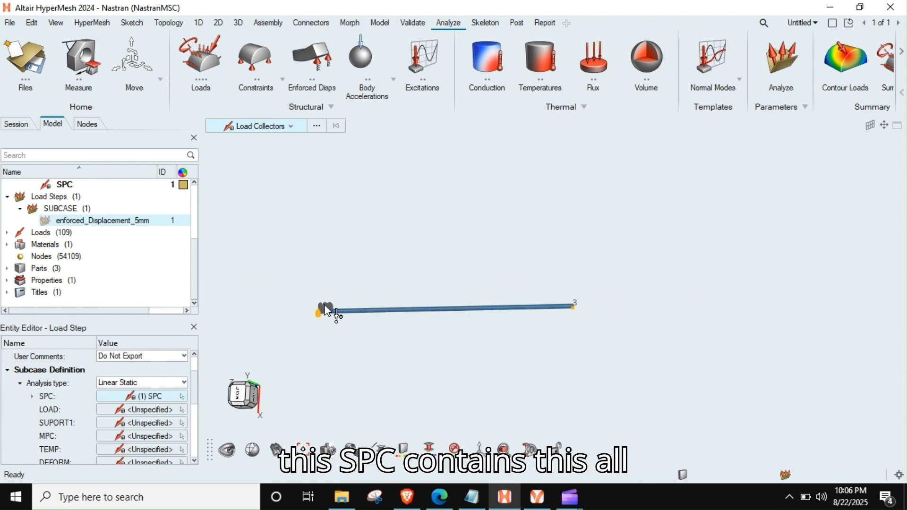
{"action": "scroll", "coordinate": [325, 316], "scroll_direction": "up", "scroll_amount": 5}
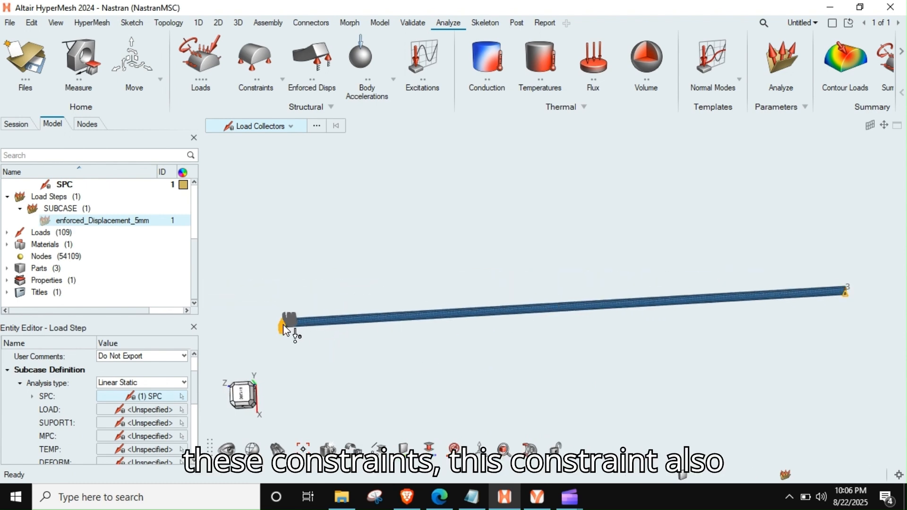
- Start exporting the model as a Nastran deck named rod_Enforced_Displacement_5mm in the msc_nastran\Sol101_2 folder
{"action": "scroll", "coordinate": [763, 311], "scroll_direction": "down", "scroll_amount": 3}
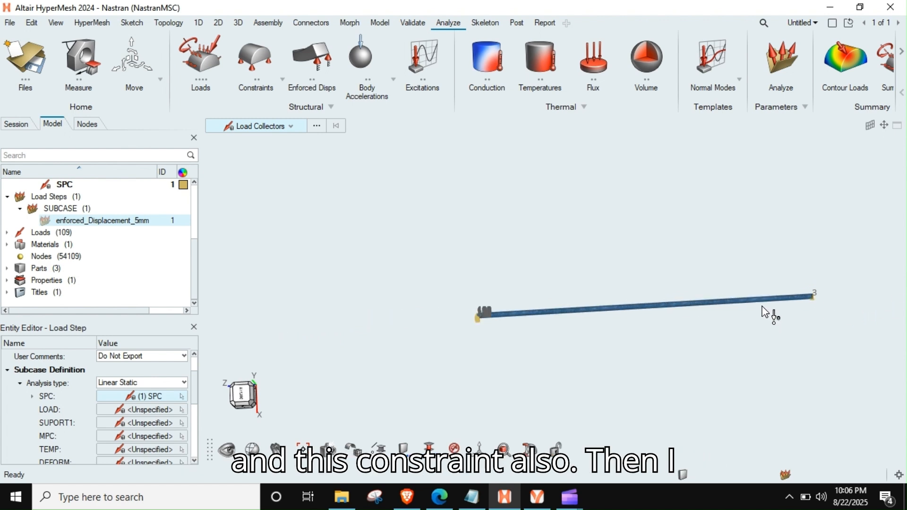
{"action": "middle_click_drag", "start_coordinate": [762, 310], "coordinate": [655, 308]}
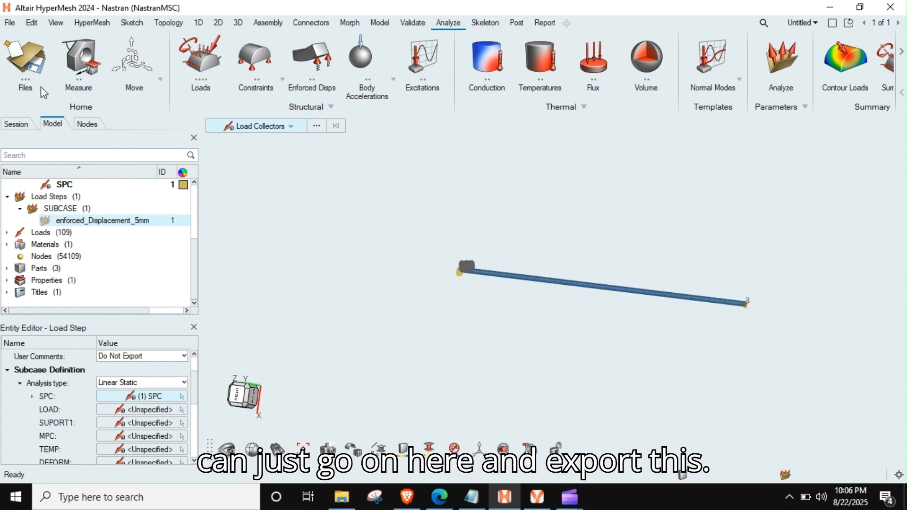
{"action": "key", "text": "ctrl+e"}
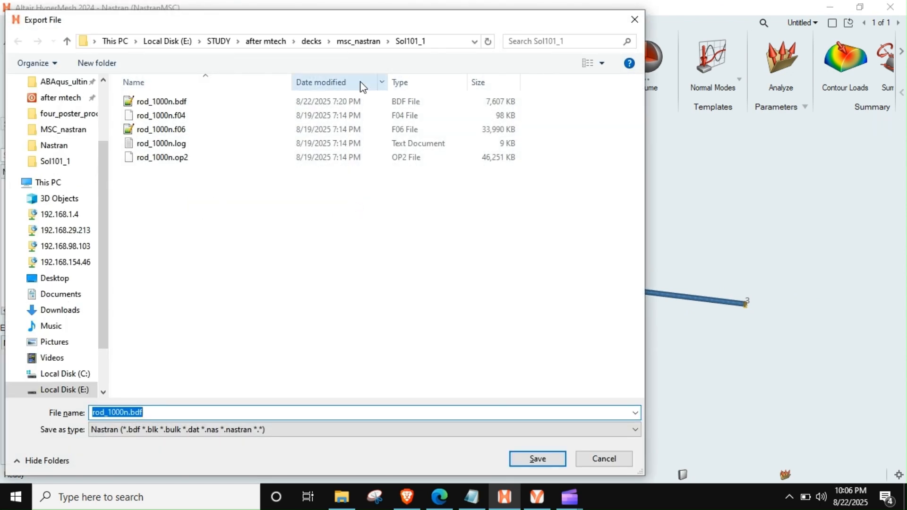
{"action": "left_click", "coordinate": [359, 42]}
{"action": "double_click", "coordinate": [180, 115]}
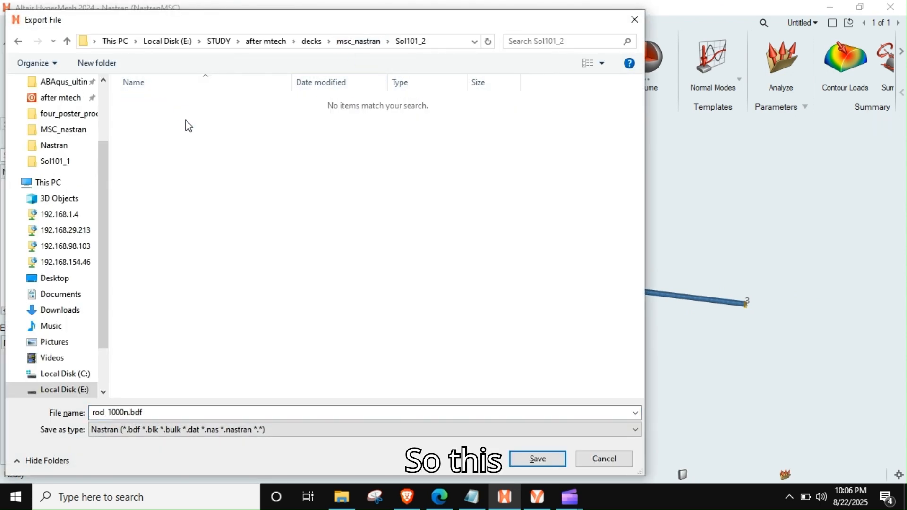
{"action": "double_click", "coordinate": [167, 415]}
{"action": "type", "text": "rod"}
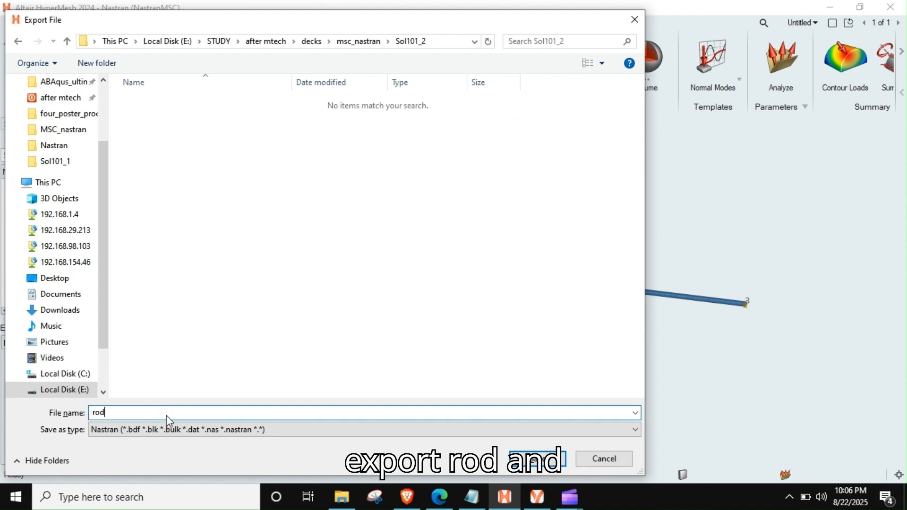
{"action": "type", "text": "_Enforce"}
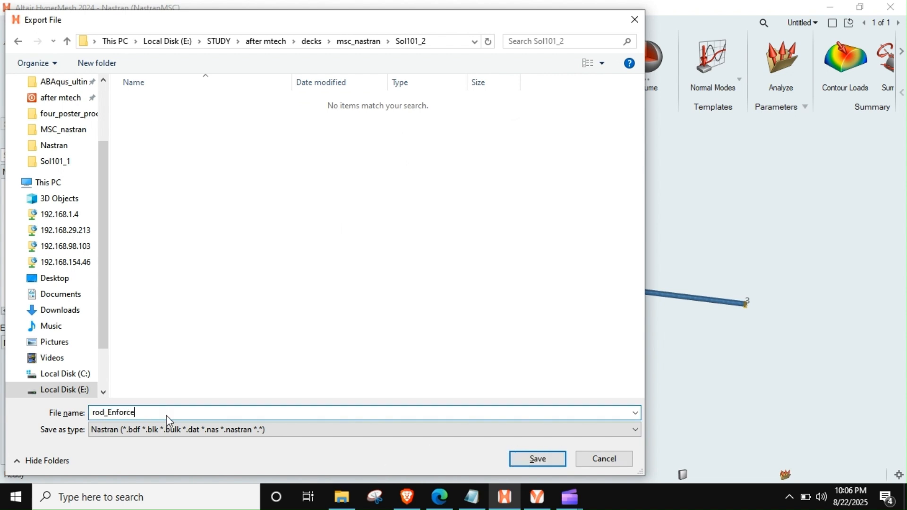
{"action": "type", "text": "d_Displa"}
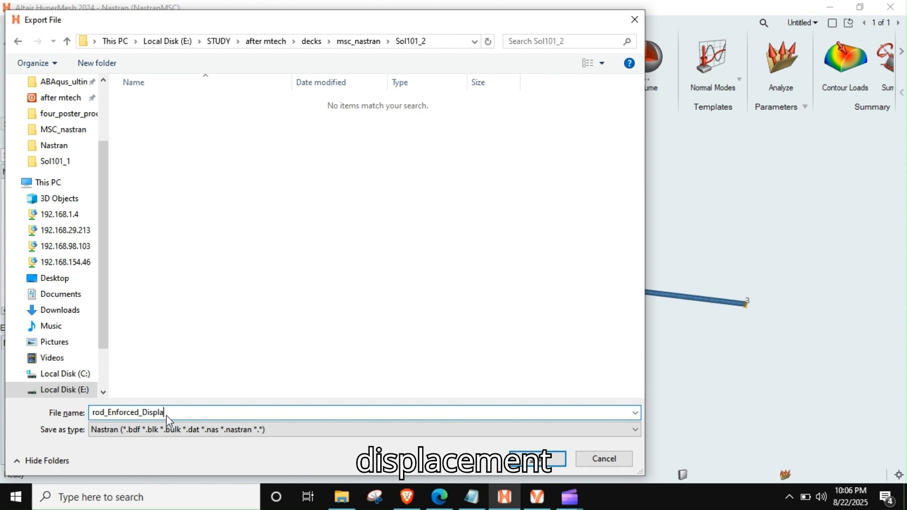
{"action": "type", "text": "cement_5mm"}
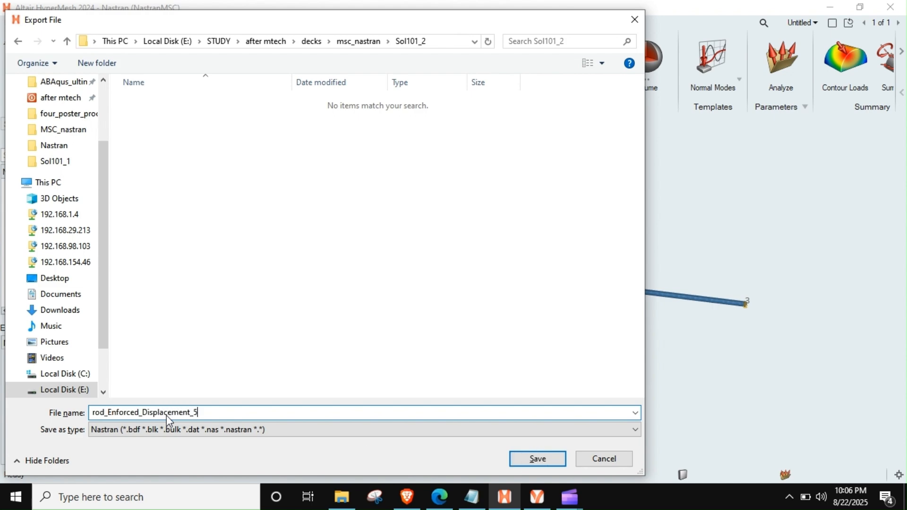
{"action": "key", "text": "Return"}
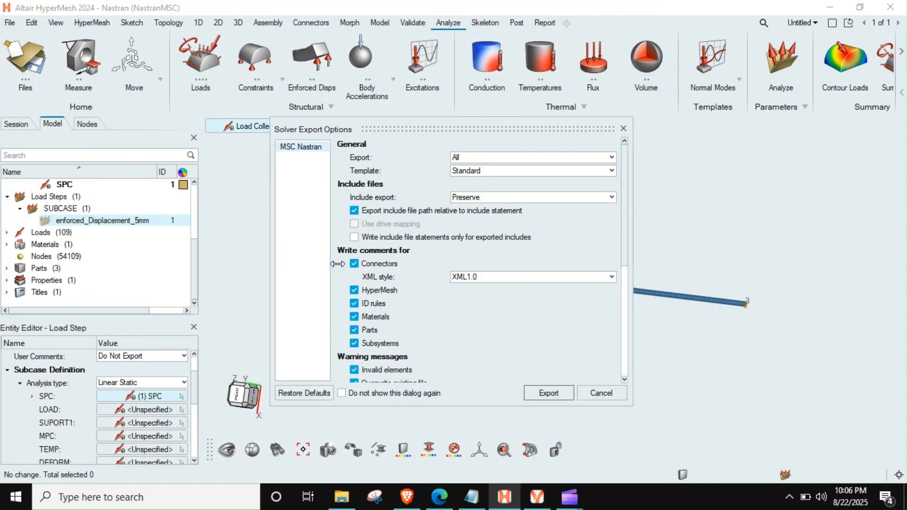
- Exclude comments for connectors, ID rules, materials, parts and subsystems from the solver export, and export the deck
{"action": "left_click", "coordinate": [376, 264]}
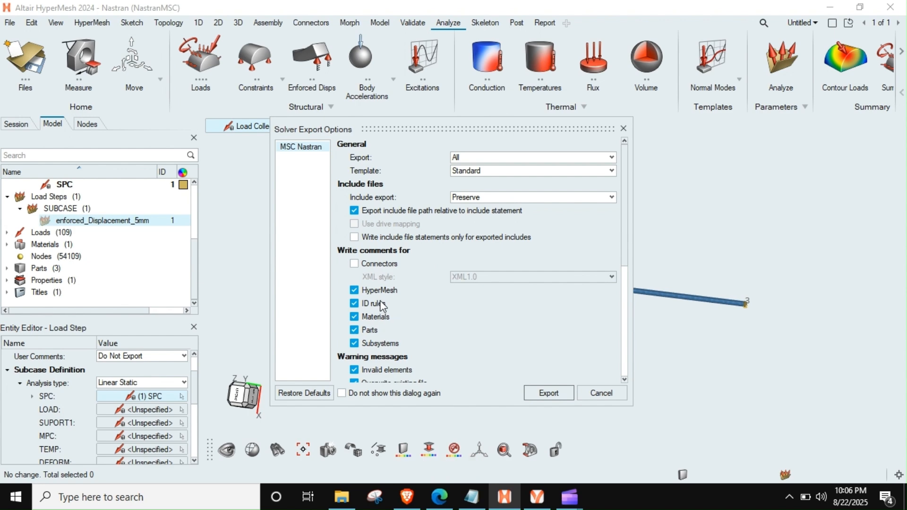
{"action": "left_click", "coordinate": [381, 305]}
{"action": "left_click", "coordinate": [375, 318]}
{"action": "left_click", "coordinate": [371, 330]}
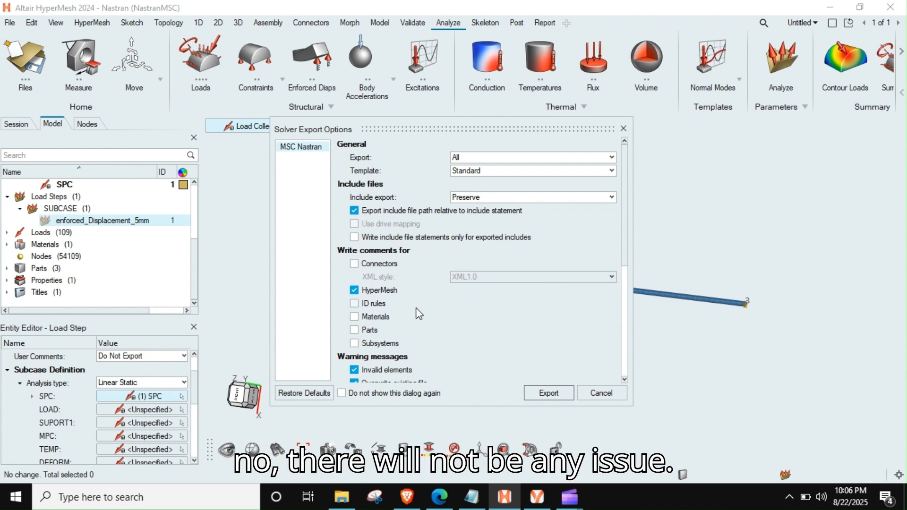
{"action": "scroll", "coordinate": [416, 308], "scroll_direction": "down", "scroll_amount": 3}
{"action": "scroll", "coordinate": [416, 308], "scroll_direction": "up", "scroll_amount": 3}
{"action": "scroll", "coordinate": [416, 308], "scroll_direction": "down", "scroll_amount": 6}
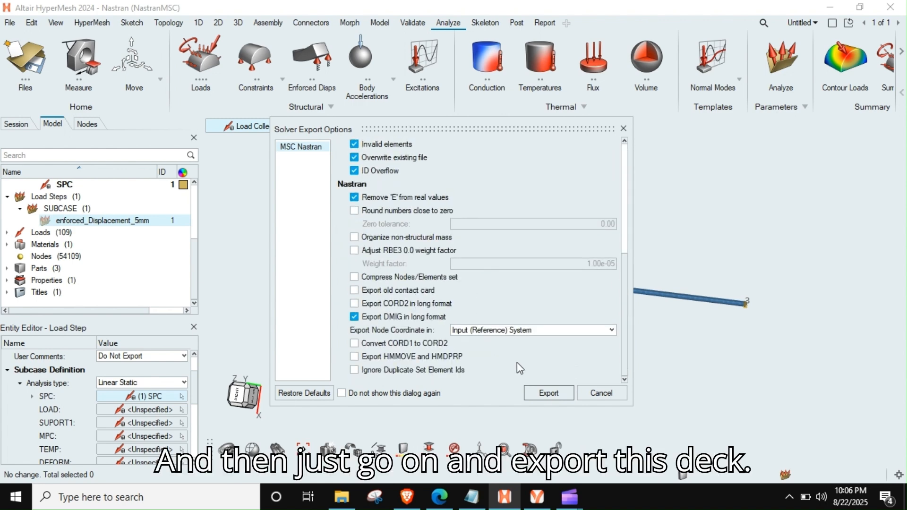
{"action": "left_click", "coordinate": [549, 393]}
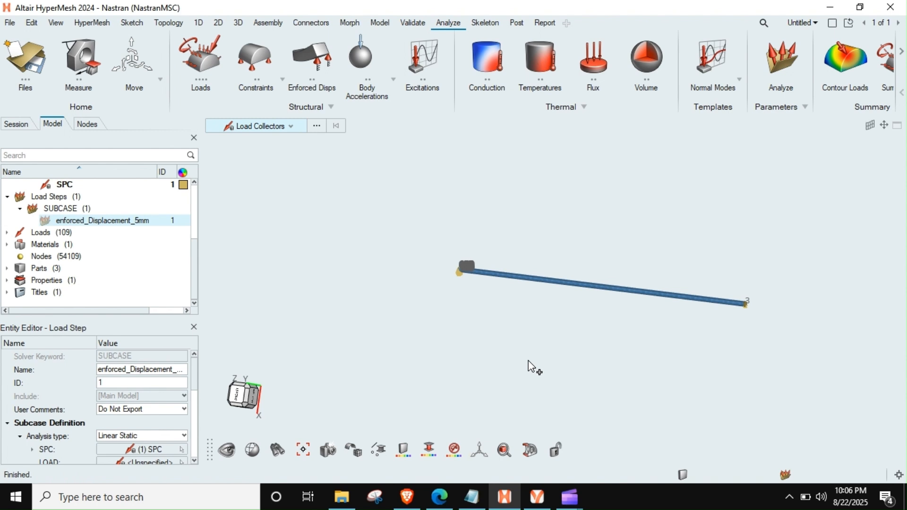
- Switch to File Explorer and open the exported rod_Enforced_Displacement_5mm.bdf from the Sol101_2 folder in Notepad++
{"action": "left_click", "coordinate": [341, 497]}
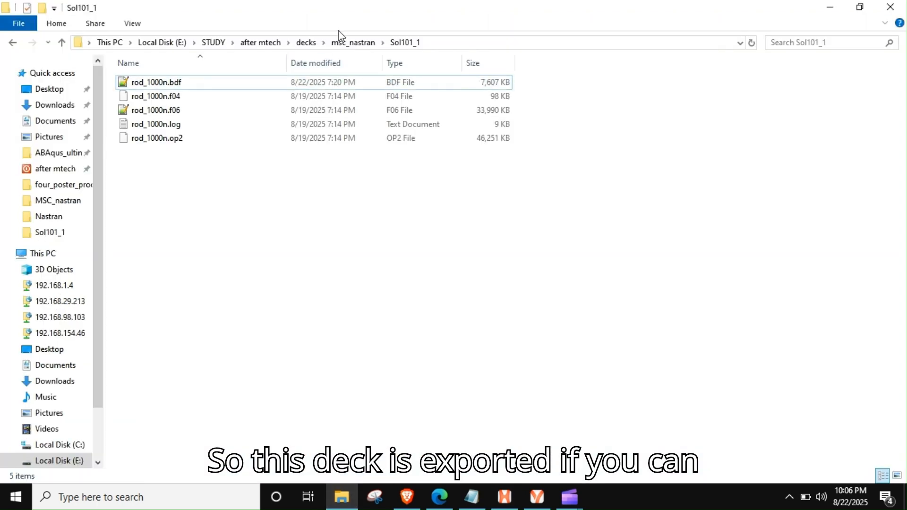
{"action": "left_click", "coordinate": [354, 42]}
{"action": "double_click", "coordinate": [142, 96]}
{"action": "left_click", "coordinate": [160, 86]}
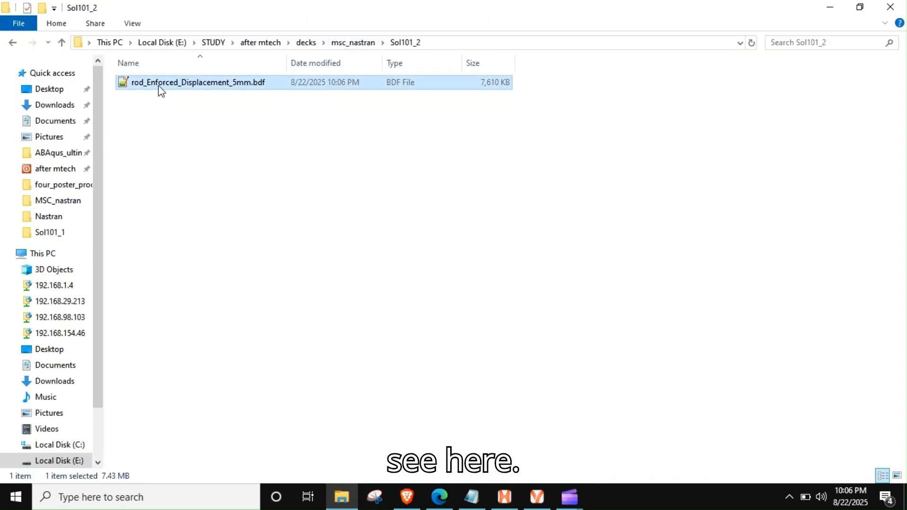
{"action": "double_click", "coordinate": [158, 86]}
- Review the SPC entries at the end of the exported deck, including the enforced displacement, and close the text editor
{"action": "left_click", "coordinate": [256, 150]}
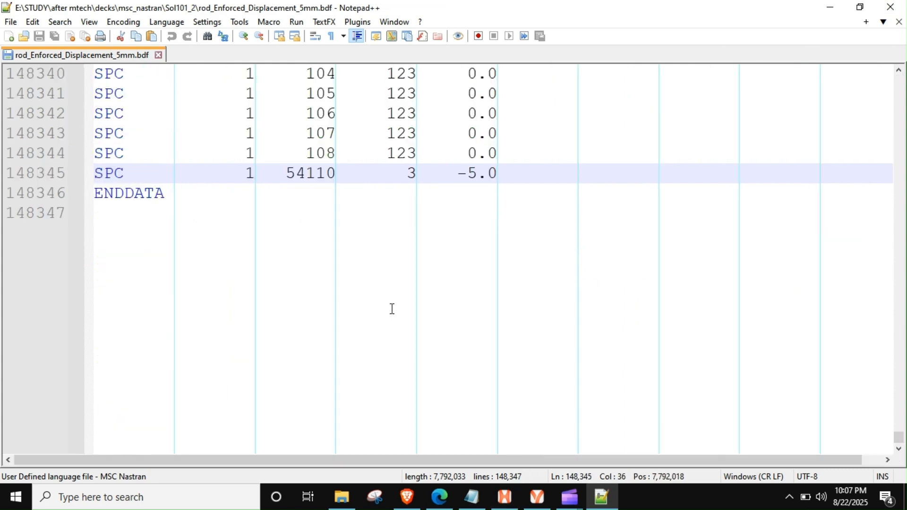
{"action": "left_click", "coordinate": [335, 223]}
{"action": "scroll", "coordinate": [335, 223], "scroll_direction": "up", "scroll_amount": 4}
{"action": "scroll", "coordinate": [335, 222], "scroll_direction": "up", "scroll_amount": 16}
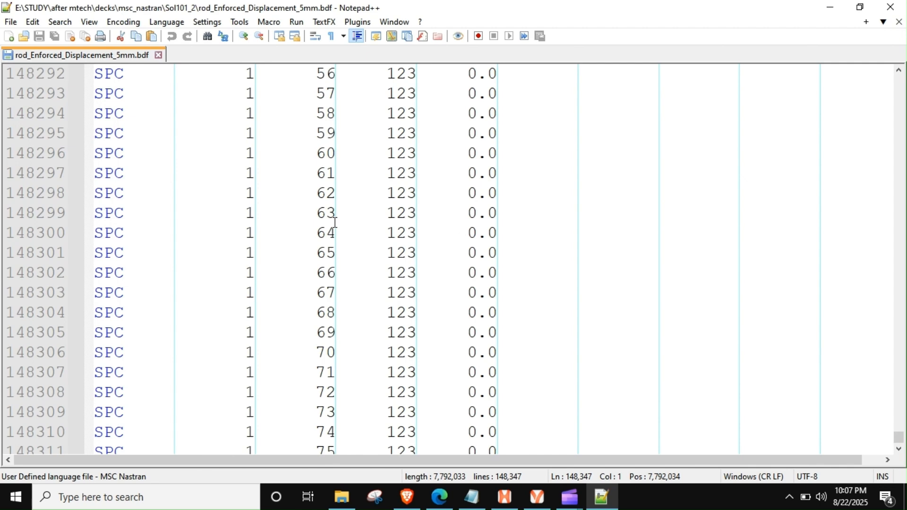
{"action": "left_click", "coordinate": [158, 54]}
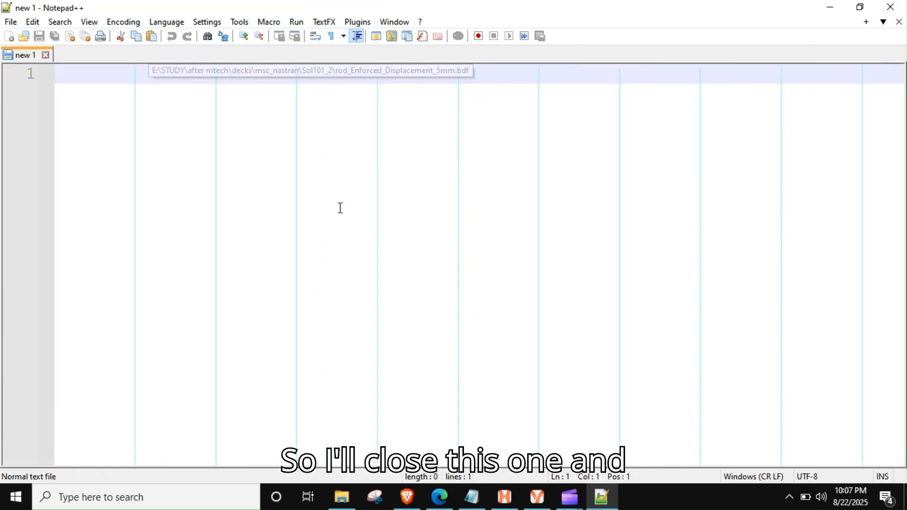
{"action": "left_click", "coordinate": [891, 7]}
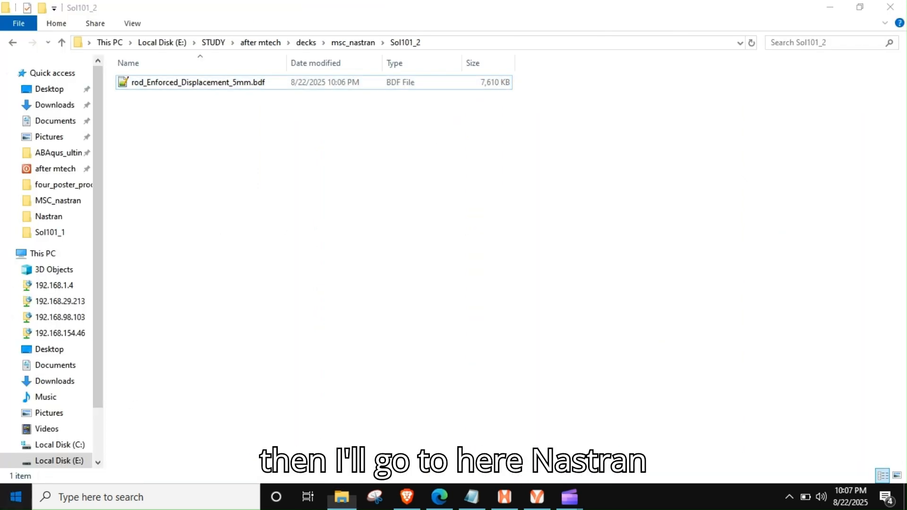
- Launch MSC Nastran and run the analysis with rod_Enforced_Displacement_5mm.bdf from the Sol101_2 folder as the input file
{"action": "left_click", "coordinate": [16, 497]}
{"action": "left_click", "coordinate": [536, 340]}
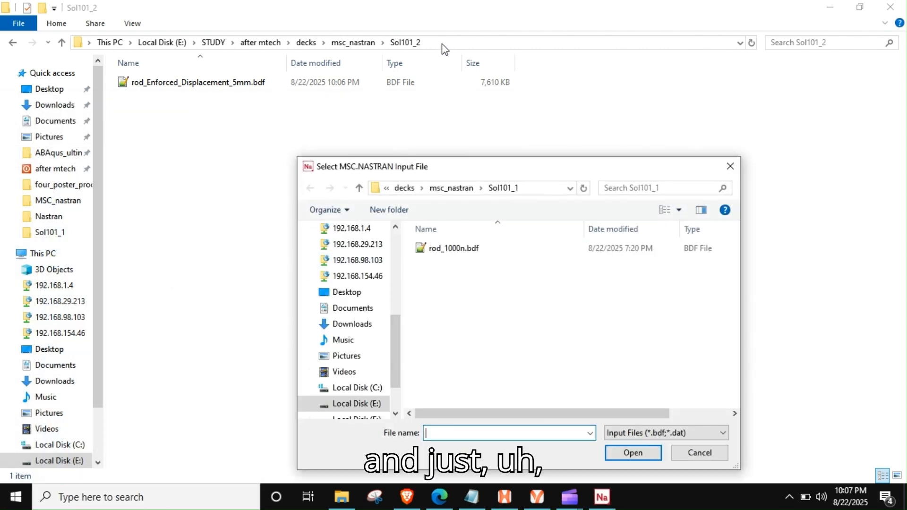
{"action": "left_click", "coordinate": [448, 188]}
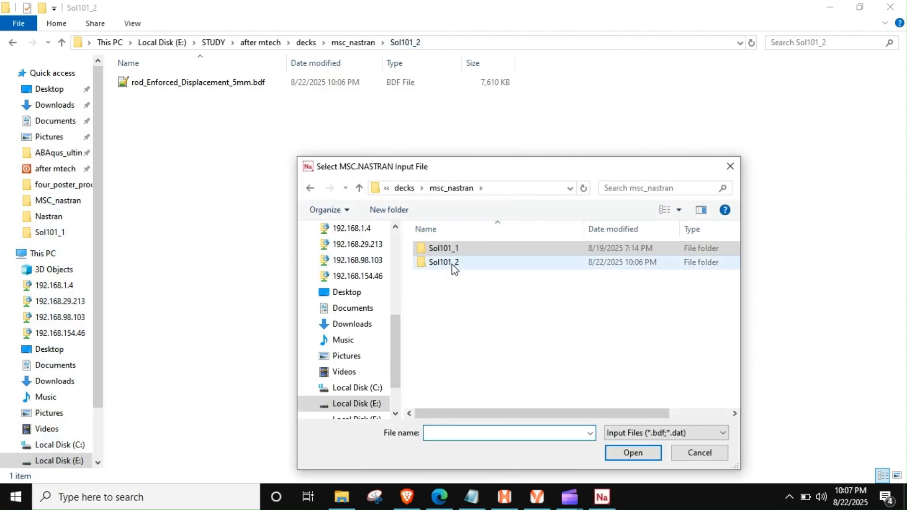
{"action": "double_click", "coordinate": [451, 262]}
{"action": "left_click", "coordinate": [478, 252]}
{"action": "double_click", "coordinate": [478, 251]}
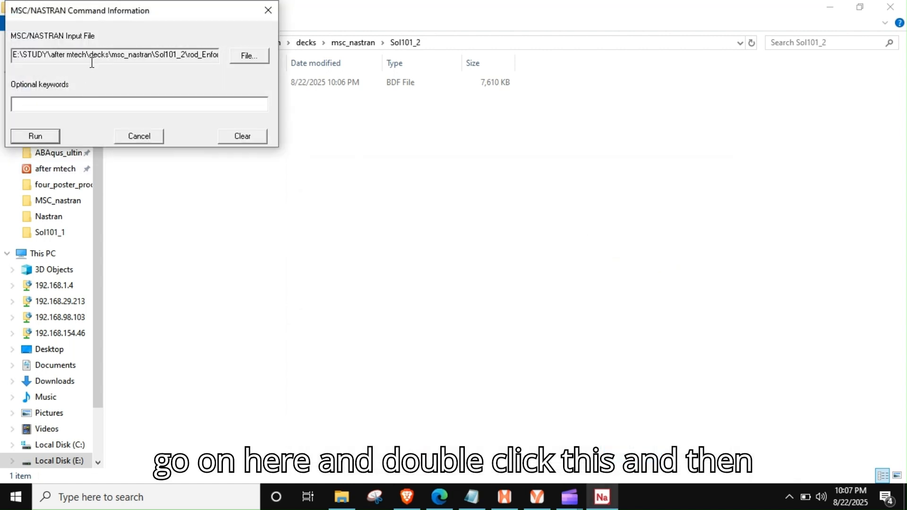
{"action": "left_click", "coordinate": [273, 173]}
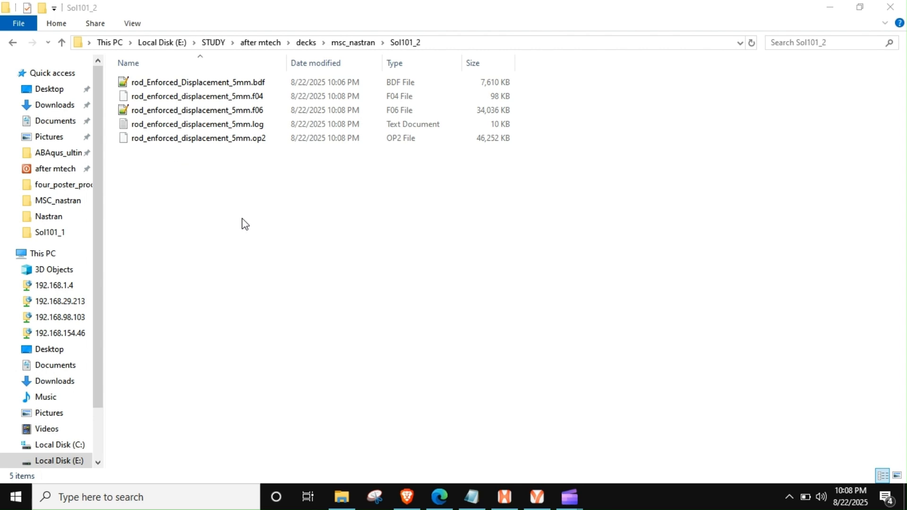
- Check the solution progress and completion messages in rod_enforced_displacement_5mm.log, and close the log
{"action": "double_click", "coordinate": [233, 125]}
{"action": "scroll", "coordinate": [291, 175], "scroll_direction": "down", "scroll_amount": 10}
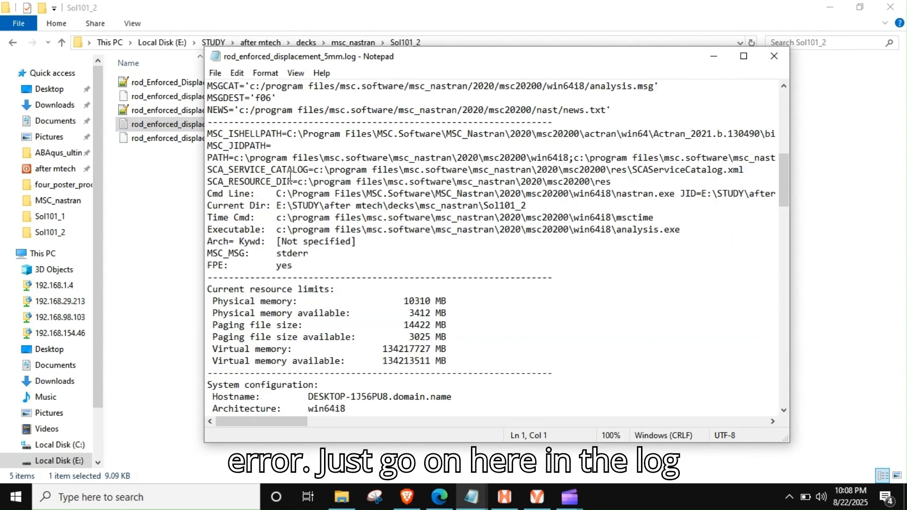
{"action": "scroll", "coordinate": [290, 175], "scroll_direction": "down", "scroll_amount": 12}
{"action": "scroll", "coordinate": [290, 176], "scroll_direction": "down", "scroll_amount": 9}
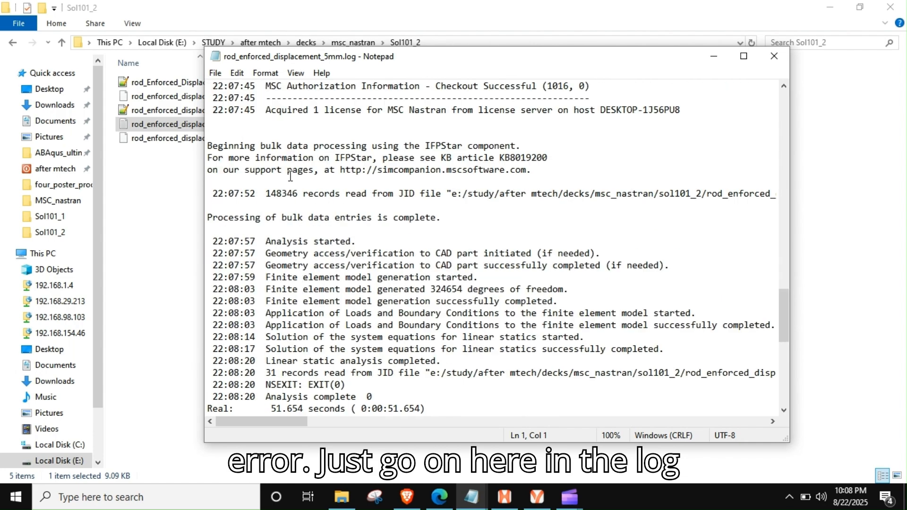
{"action": "scroll", "coordinate": [290, 176], "scroll_direction": "up", "scroll_amount": 2}
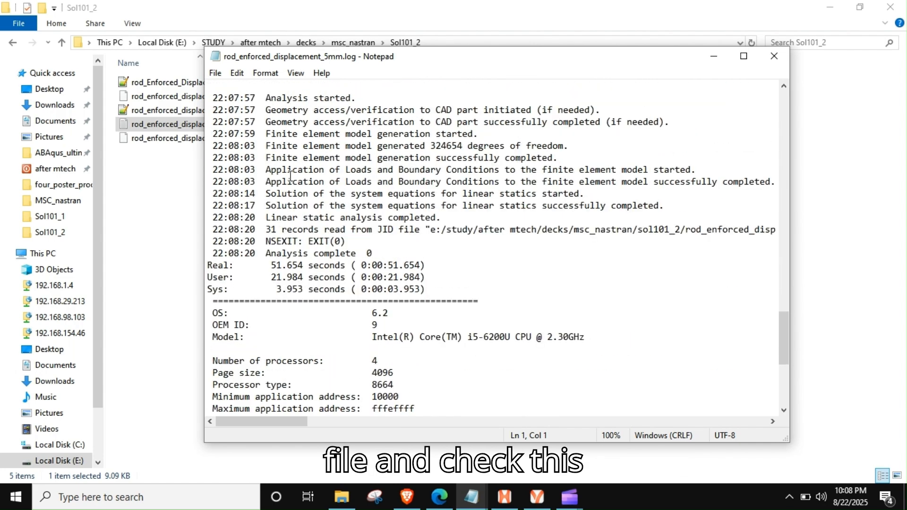
{"action": "left_click_drag", "start_coordinate": [266, 98], "coordinate": [278, 217]}
{"action": "scroll", "coordinate": [399, 229], "scroll_direction": "down", "scroll_amount": 5}
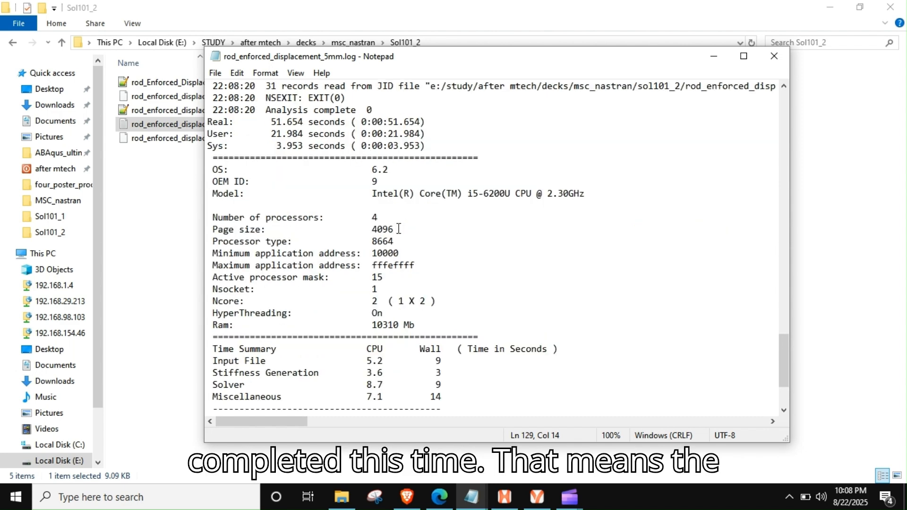
{"action": "left_click", "coordinate": [775, 56]}
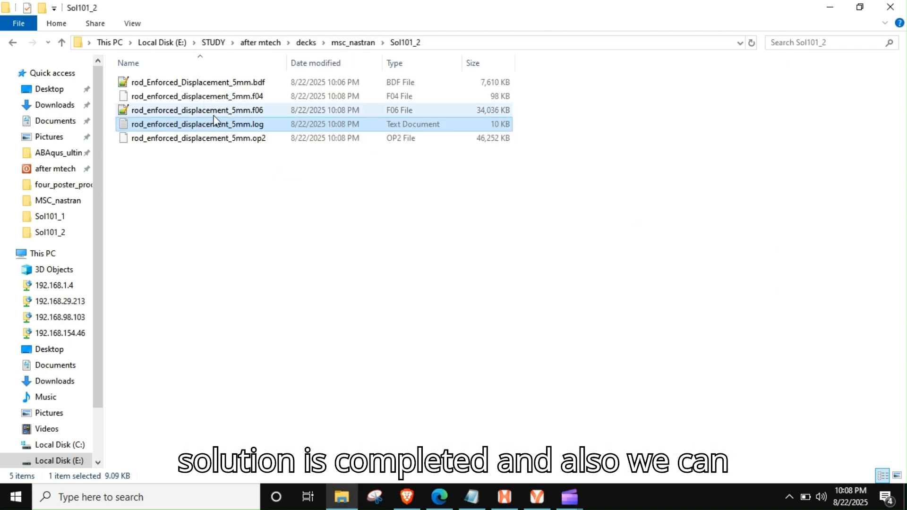
- Open rod_enforced_displacement_5mm.f06 and search the whole file for "fatal"
{"action": "left_click", "coordinate": [253, 112]}
{"action": "double_click", "coordinate": [255, 114]}
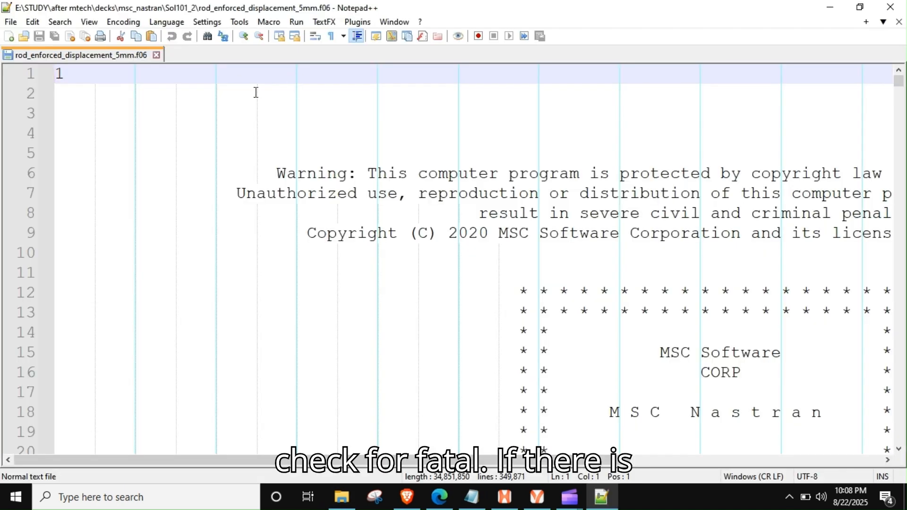
{"action": "key", "text": "ctrl+f"}
{"action": "type", "text": "fatal"}
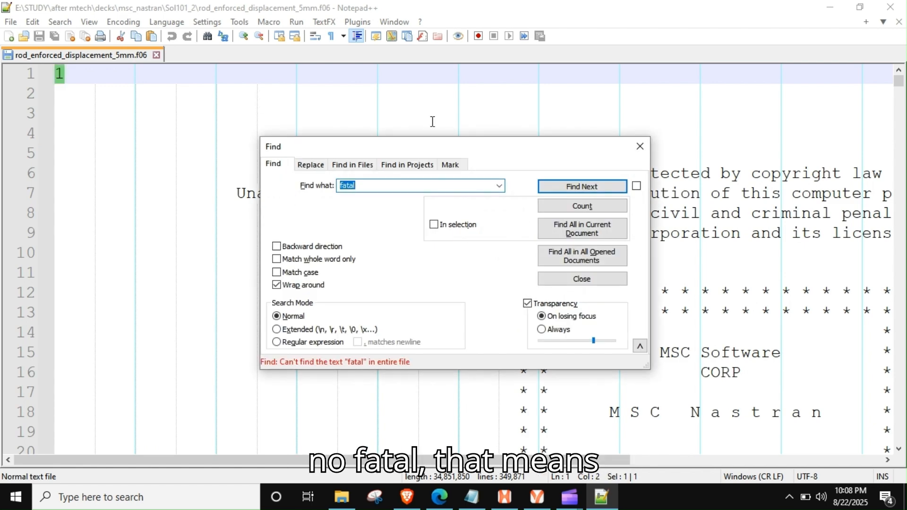
{"action": "left_click", "coordinate": [640, 146]}
{"action": "left_click", "coordinate": [622, 156]}
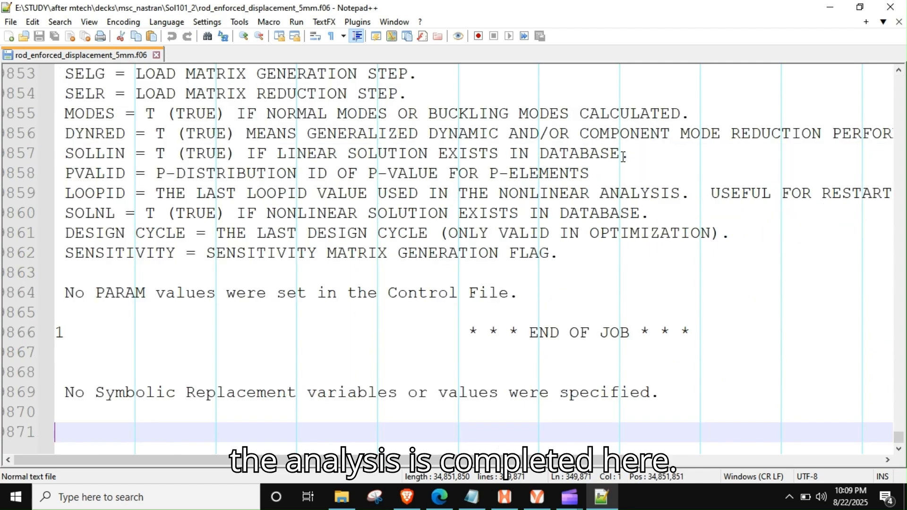
- Review the end-of-job section and the SPCFORCE resultant table in the f06 file, and close it
{"action": "key", "text": "ctrl+End"}
{"action": "scroll", "coordinate": [623, 156], "scroll_direction": "up", "scroll_amount": 20}
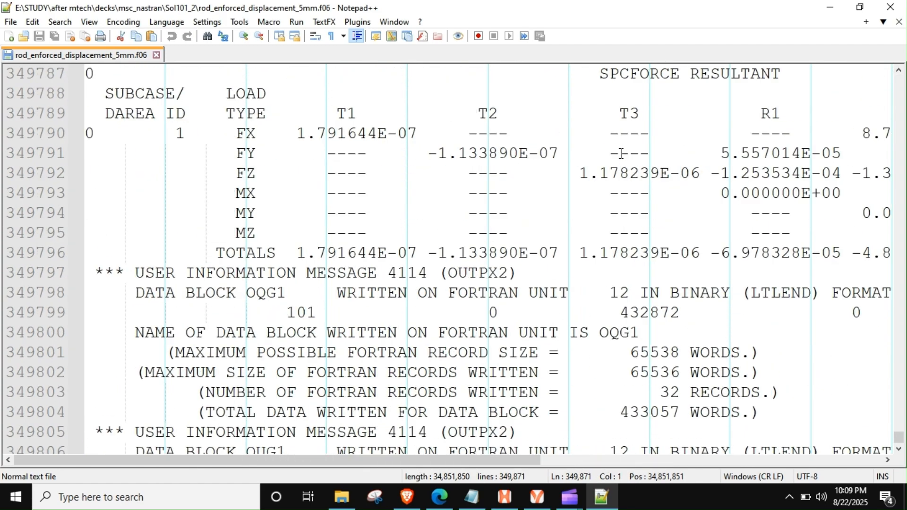
{"action": "scroll", "coordinate": [621, 154], "scroll_direction": "down", "scroll_amount": 3}
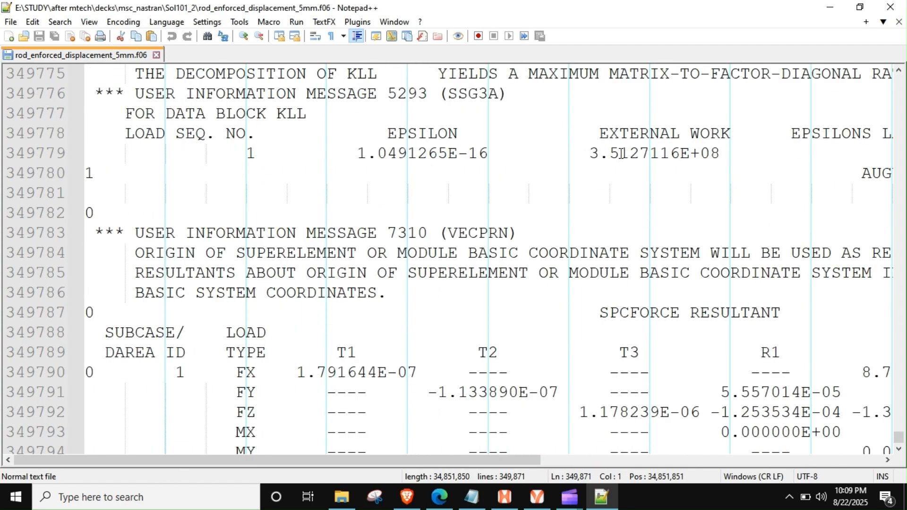
{"action": "left_click", "coordinate": [892, 7]}
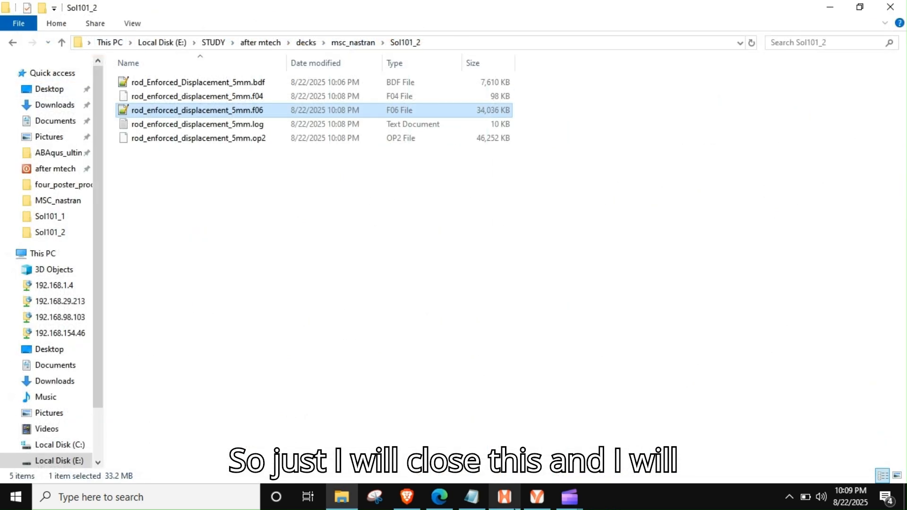
- Switch to HyperView and clear the previously loaded rod_1000n model from the session
{"action": "mouse_move", "coordinate": [537, 500]}
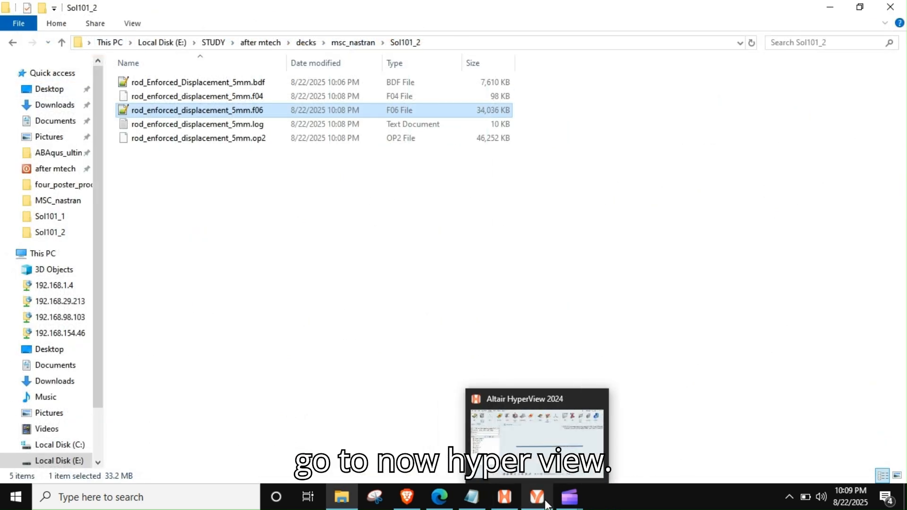
{"action": "left_click", "coordinate": [532, 442]}
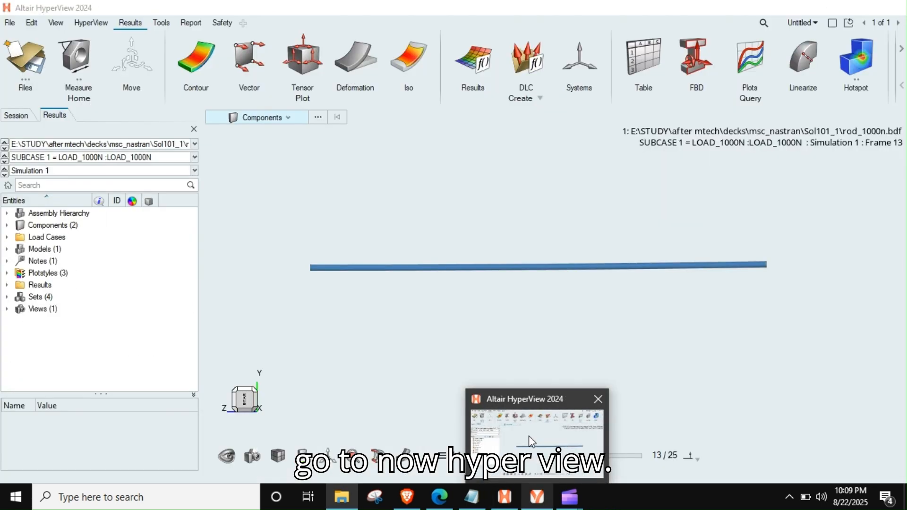
{"action": "left_click", "coordinate": [18, 53]}
{"action": "left_click", "coordinate": [501, 279]}
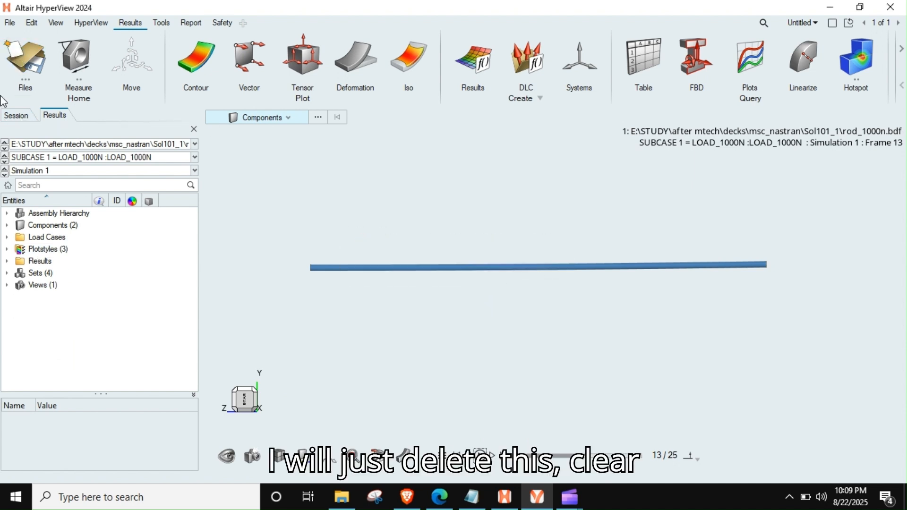
- Load rod_enforced_displacement_5mm.op2 from the Sol101_2 folder as both the model and the results file
{"action": "left_click", "coordinate": [43, 45]}
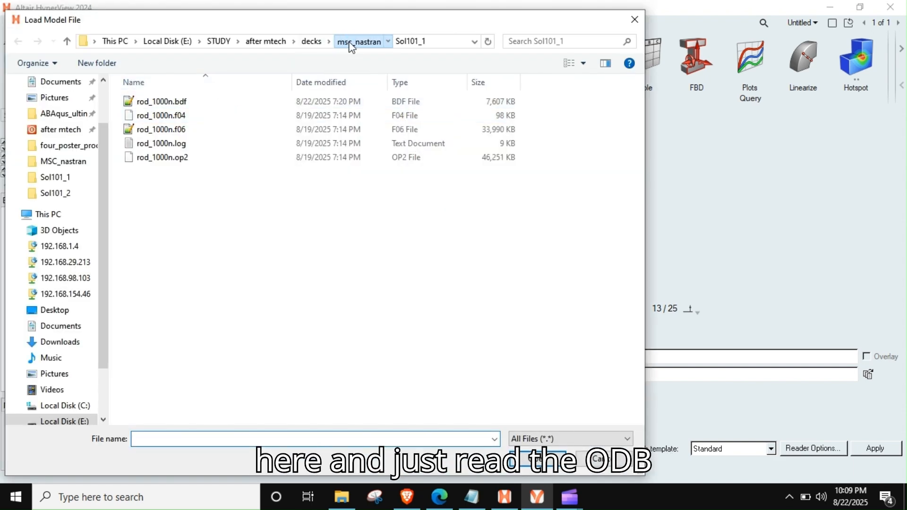
{"action": "left_click", "coordinate": [352, 43]}
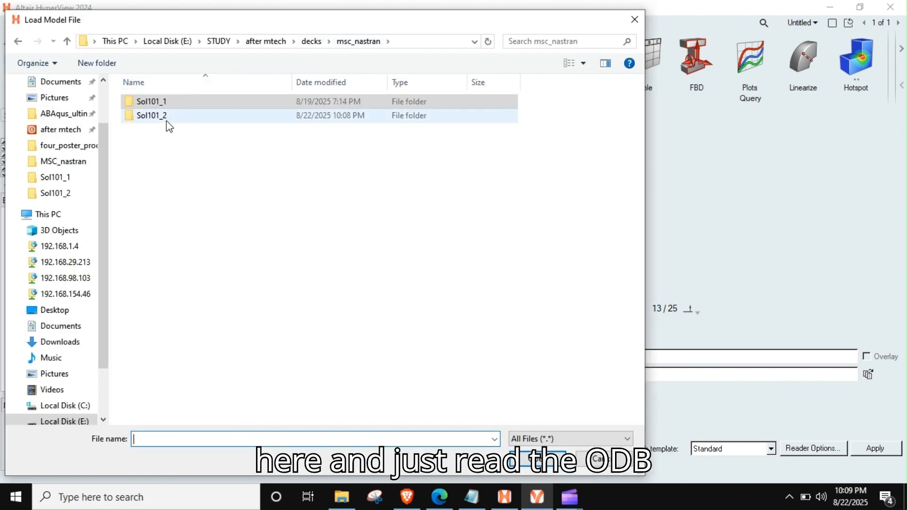
{"action": "double_click", "coordinate": [166, 117]}
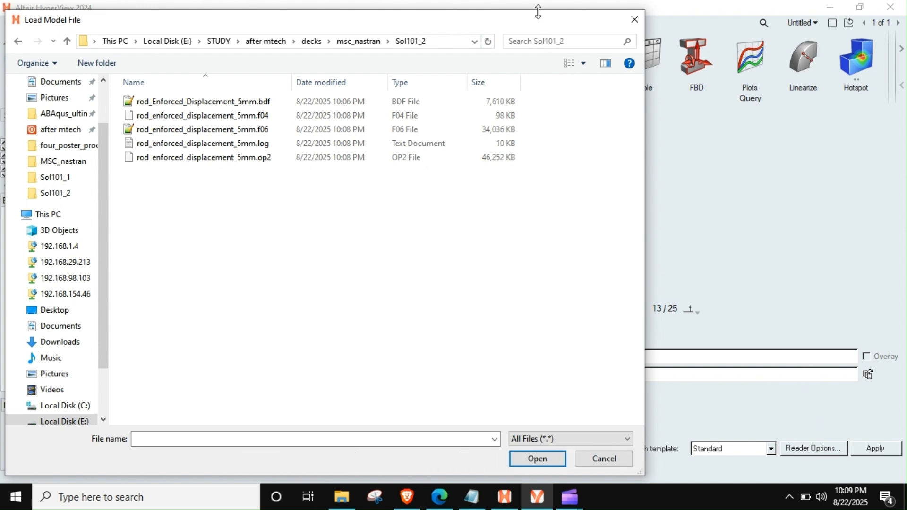
{"action": "left_click_drag", "start_coordinate": [538, 12], "coordinate": [646, 100]}
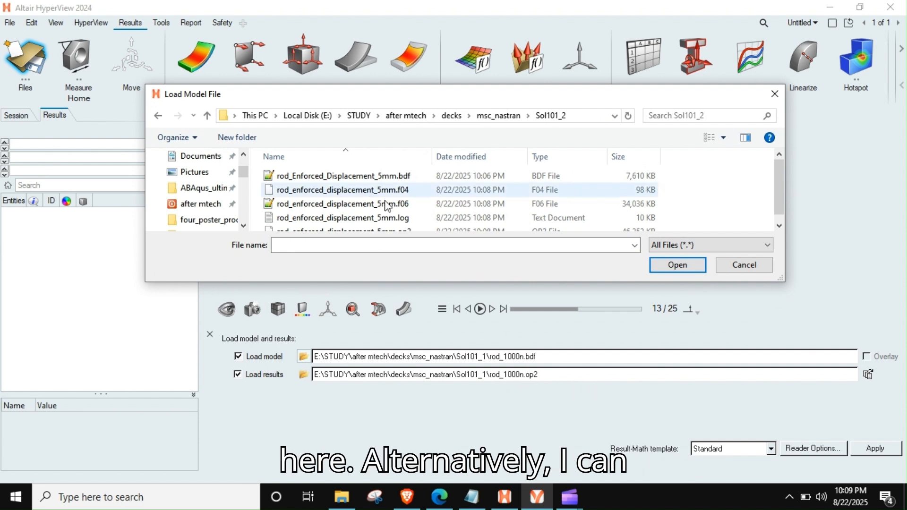
{"action": "scroll", "coordinate": [390, 203], "scroll_direction": "down", "scroll_amount": 1}
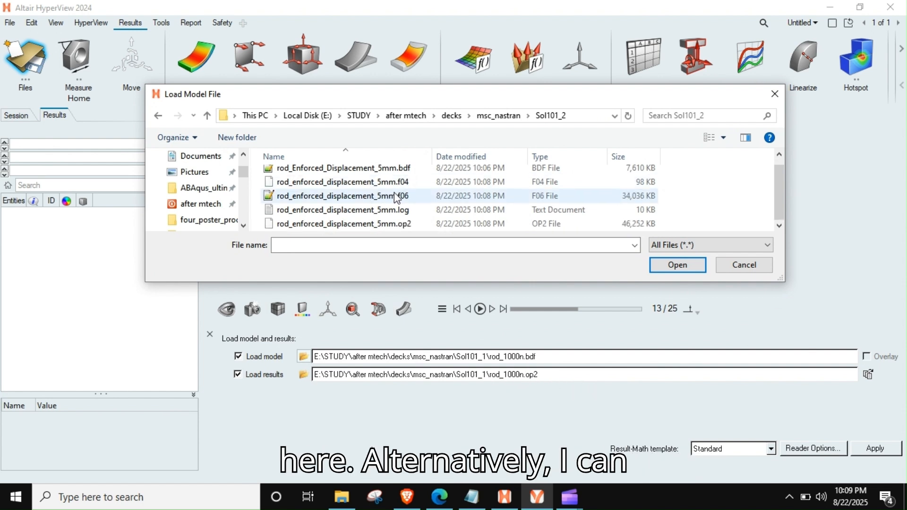
{"action": "double_click", "coordinate": [384, 224]}
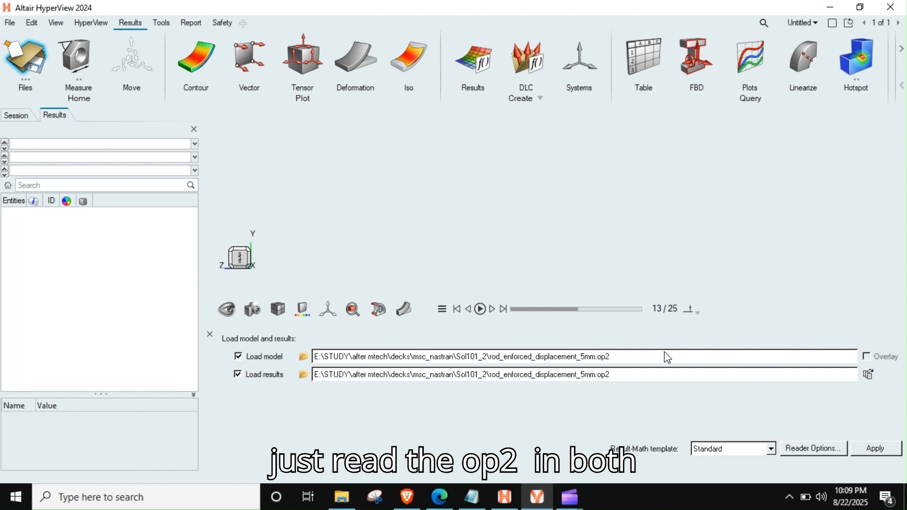
{"action": "left_click", "coordinate": [863, 450]}
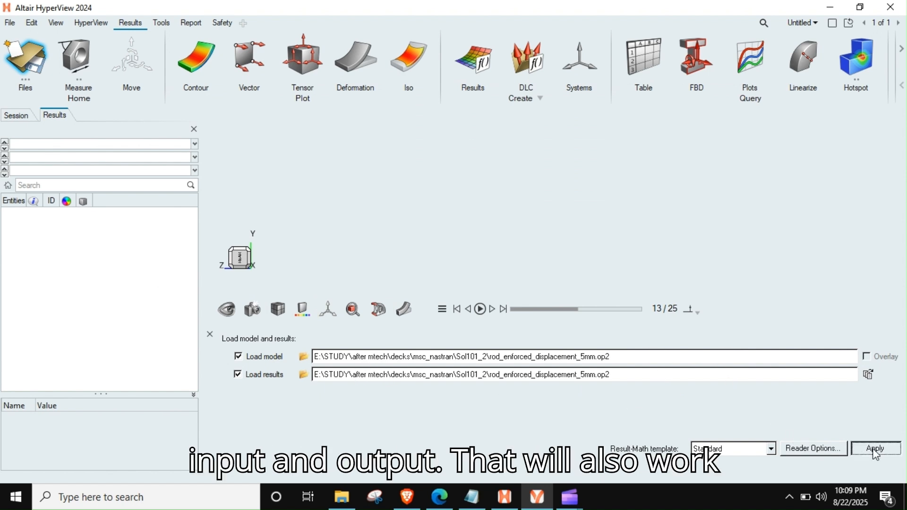
- Orient the rod lengthwise in the X–Z plane and start animating its deformation
{"action": "right_click_drag", "start_coordinate": [500, 226], "coordinate": [475, 239]}
{"action": "middle_click_drag", "start_coordinate": [425, 196], "coordinate": [373, 238]}
{"action": "left_click", "coordinate": [243, 257]}
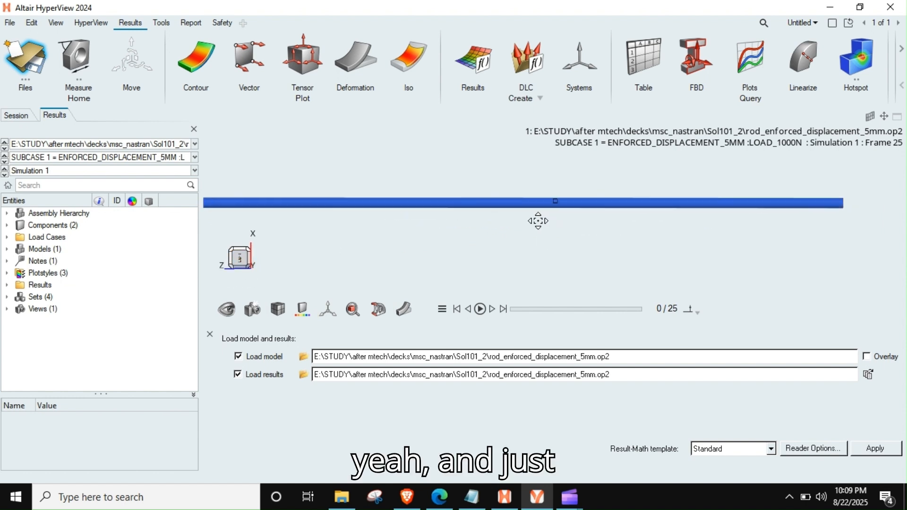
{"action": "left_click", "coordinate": [480, 309]}
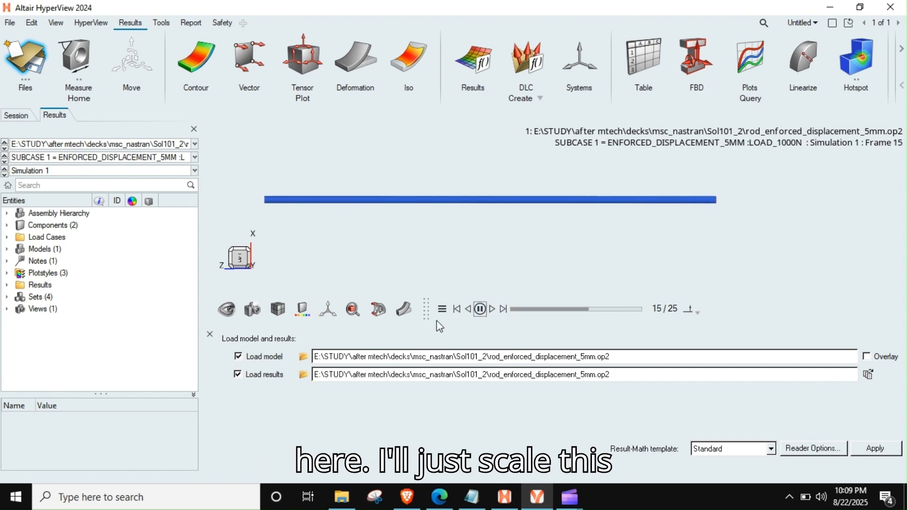
- Exaggerate the animated deformation with a scale factor of 10, and return the factor to 1
{"action": "left_click", "coordinate": [405, 310]}
{"action": "double_click", "coordinate": [438, 289]}
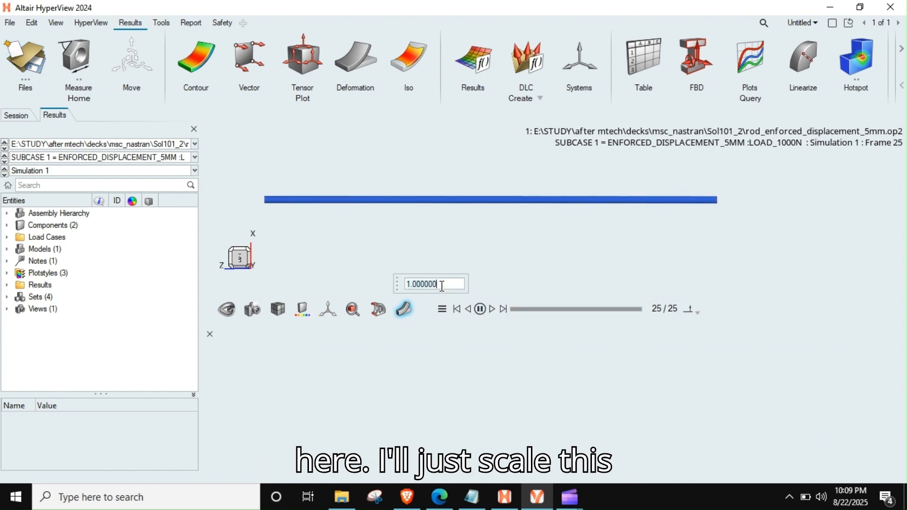
{"action": "type", "text": "10"}
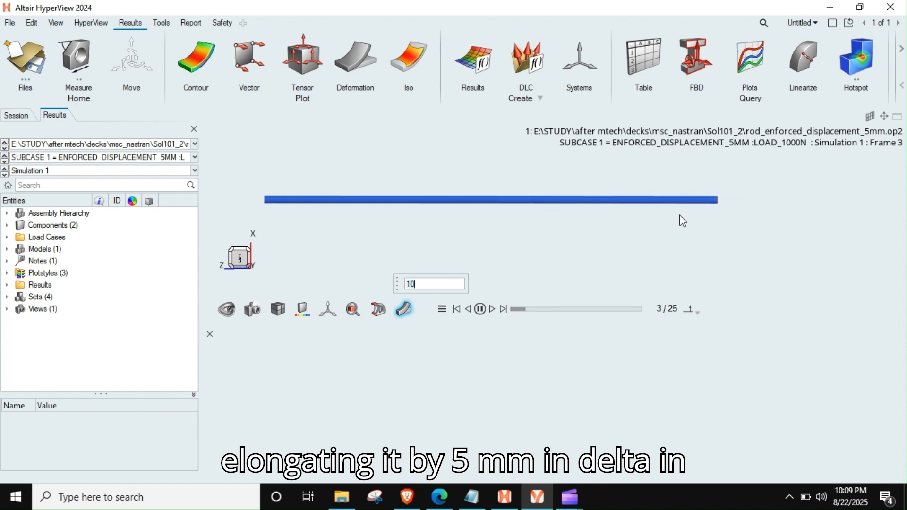
{"action": "left_click", "coordinate": [424, 284]}
{"action": "key", "text": "BackSpace"}
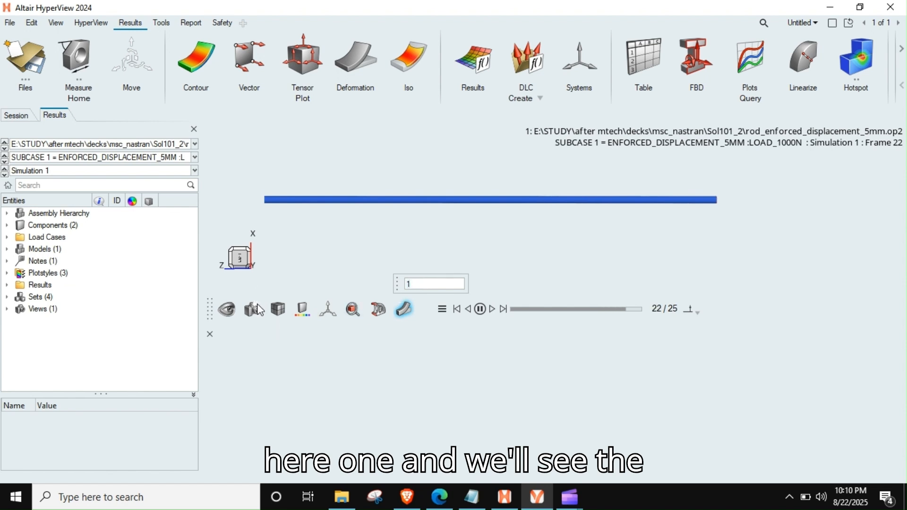
- Contour the rod's displacement magnitude, and switch the displacement contour to the Z component
{"action": "left_click", "coordinate": [207, 59]}
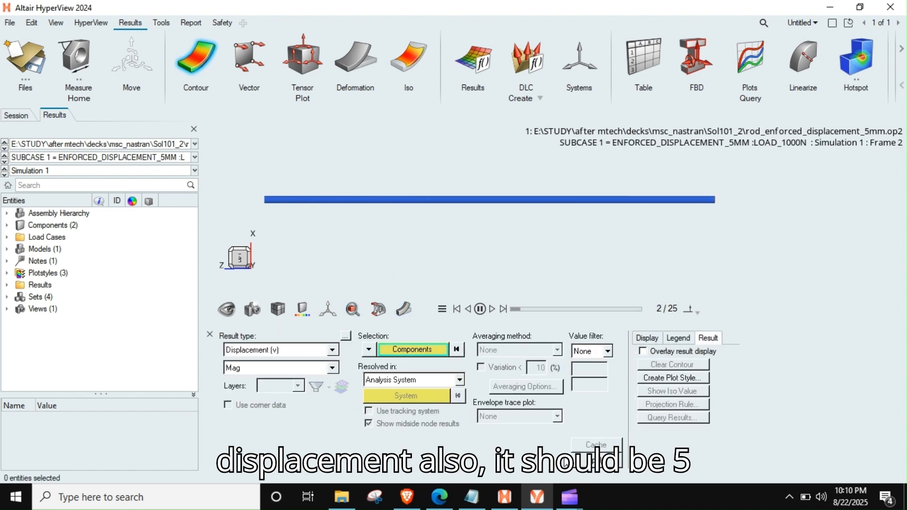
{"action": "left_click", "coordinate": [566, 463]}
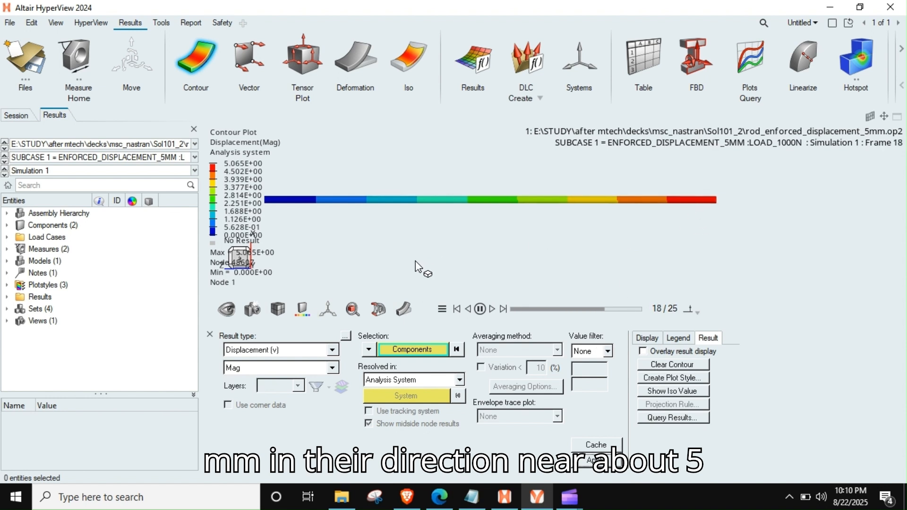
{"action": "left_click", "coordinate": [289, 368]}
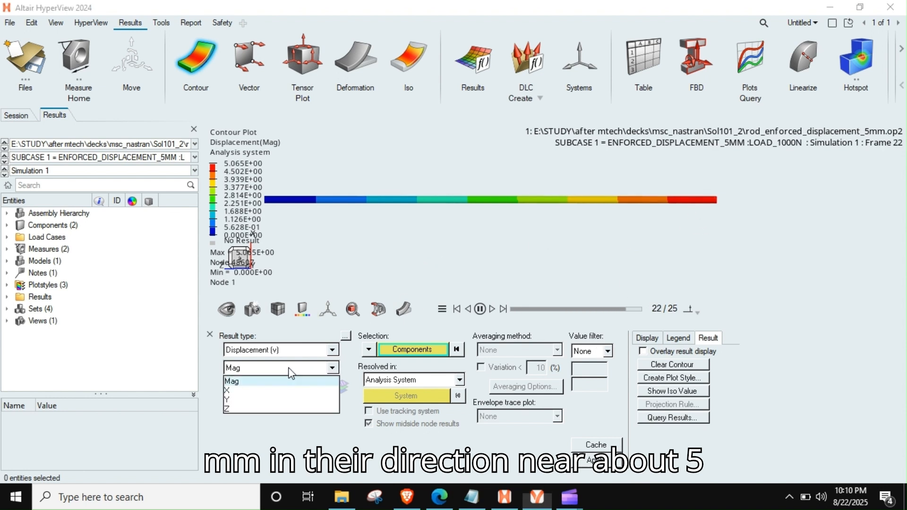
{"action": "left_click", "coordinate": [230, 408]}
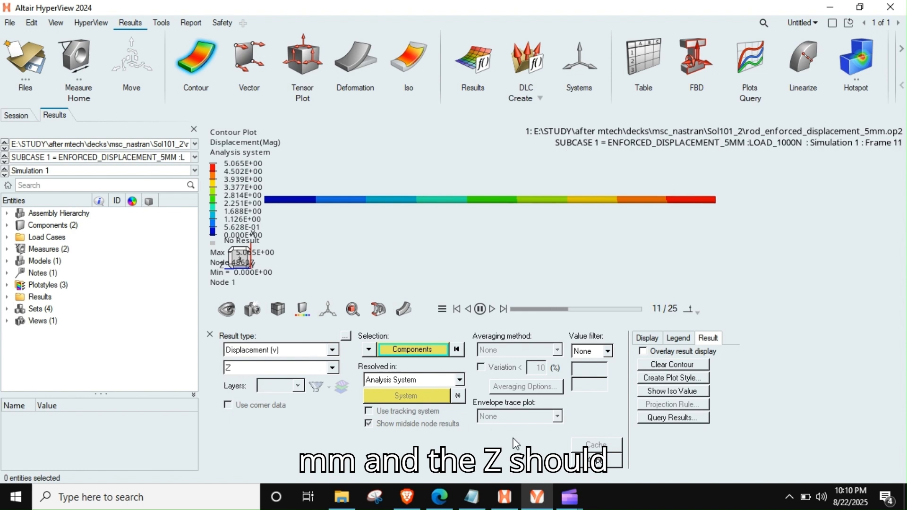
{"action": "left_click", "coordinate": [585, 459]}
- Stop the animation and show the Z-displacement contour at the last frame
{"action": "right_click_drag", "start_coordinate": [357, 227], "coordinate": [396, 231]}
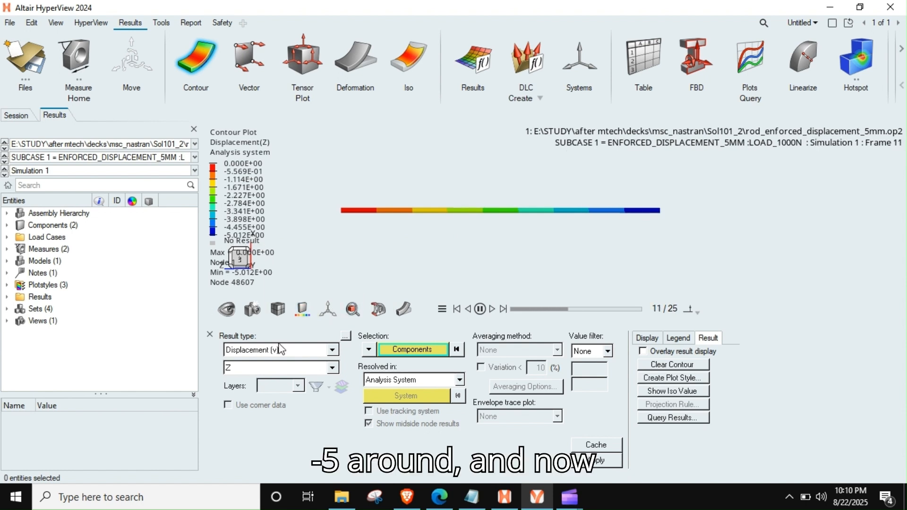
{"action": "left_click", "coordinate": [504, 309]}
{"action": "scroll", "coordinate": [465, 239], "scroll_direction": "up", "scroll_amount": 1}
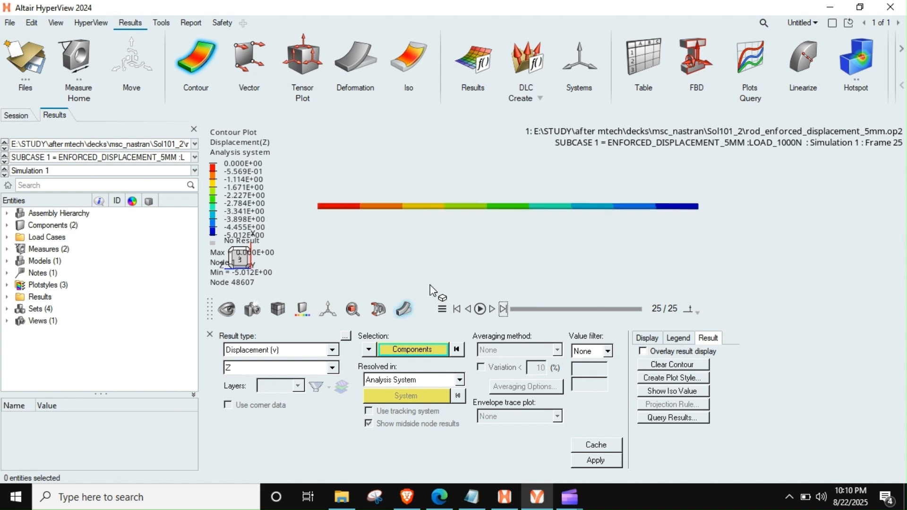
- Contour the rod's von Mises stress using corner data and no averaging
{"action": "left_click", "coordinate": [326, 350]}
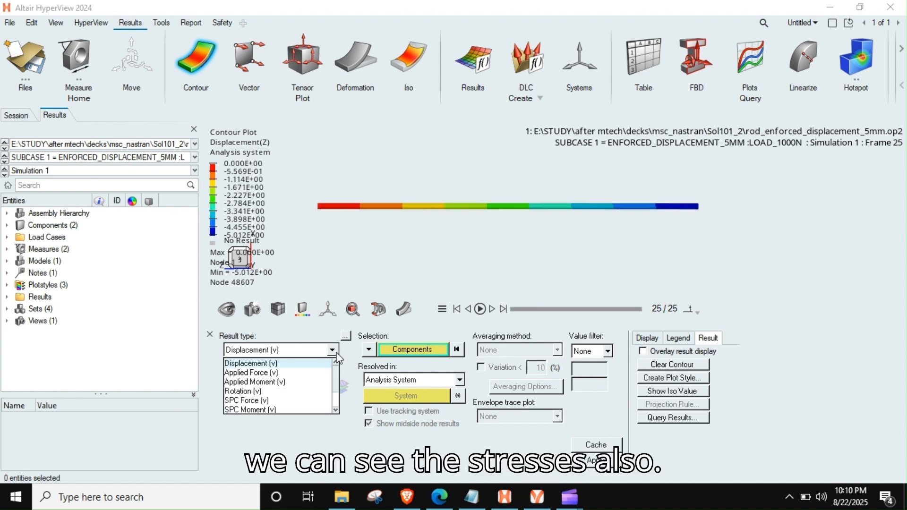
{"action": "scroll", "coordinate": [258, 389], "scroll_direction": "down", "scroll_amount": 1}
{"action": "left_click", "coordinate": [246, 391]}
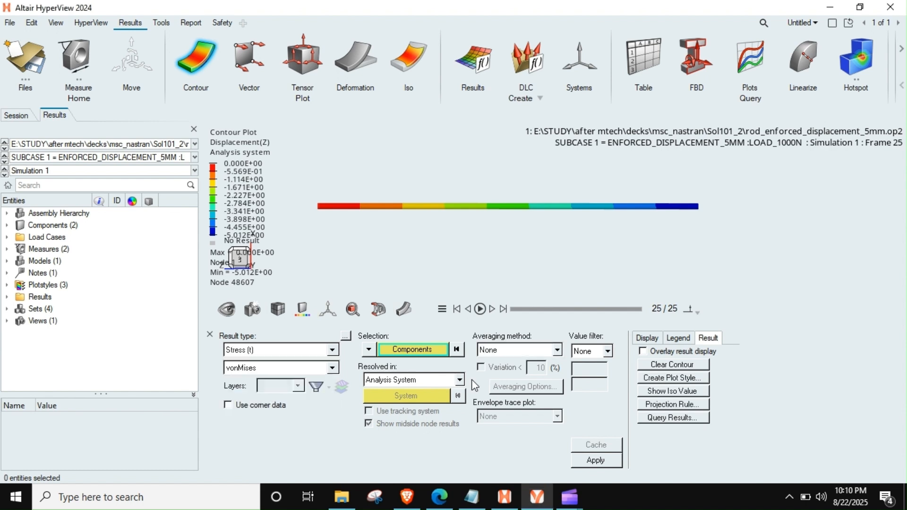
{"action": "left_click", "coordinate": [495, 359]}
{"action": "left_click", "coordinate": [494, 401]}
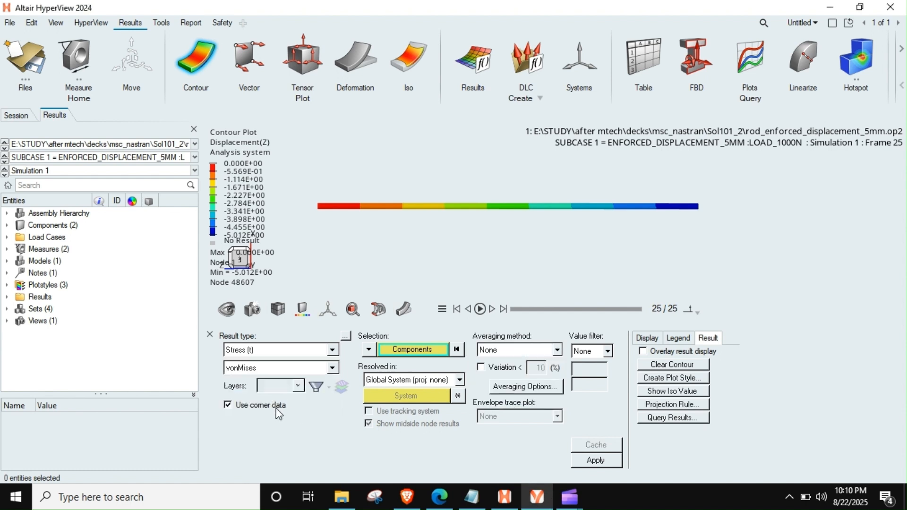
{"action": "left_click", "coordinate": [582, 457]}
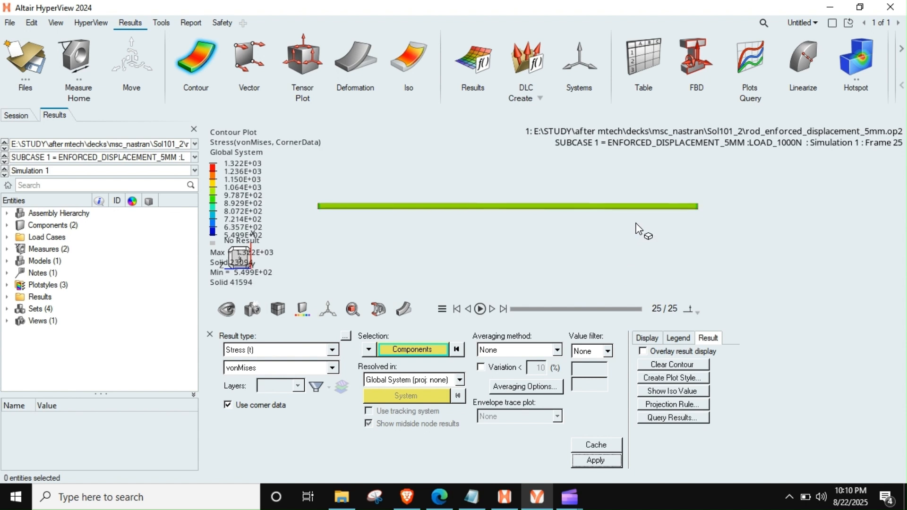
{"action": "middle_click_drag", "start_coordinate": [652, 216], "coordinate": [501, 222]}
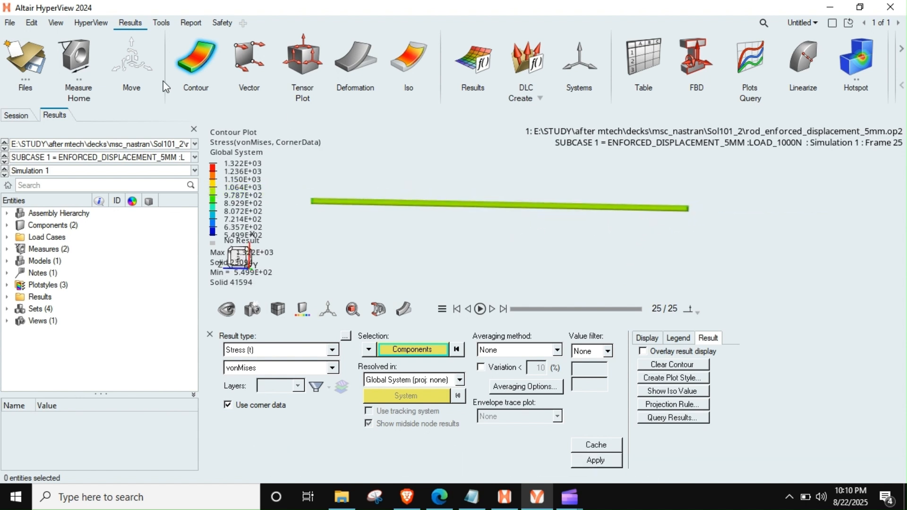
{"action": "left_click", "coordinate": [76, 59]}
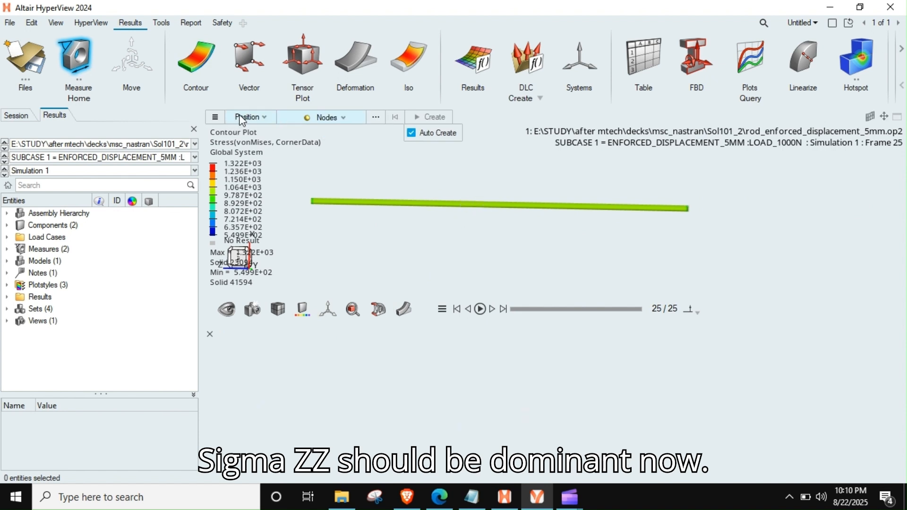
{"action": "left_click", "coordinate": [242, 119]}
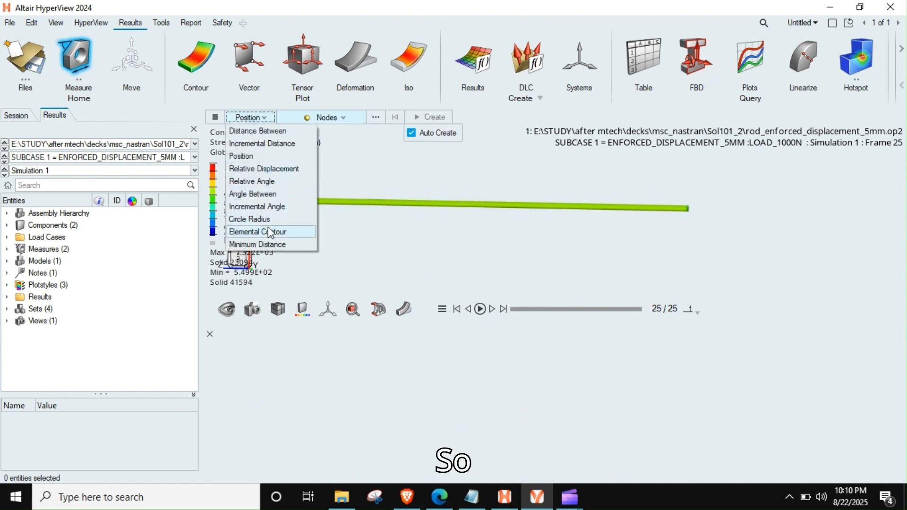
{"action": "left_click", "coordinate": [370, 186]}
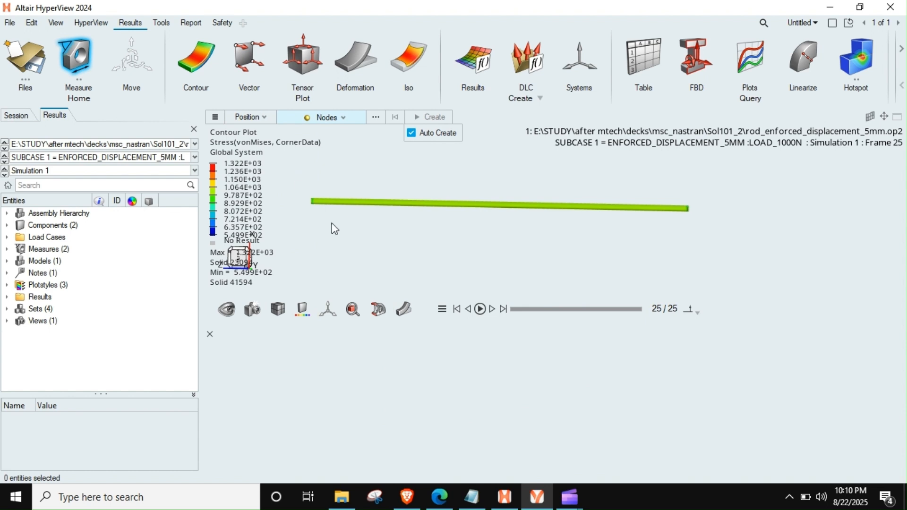
- Apply the Advanced averaging method to the von Mises stress contour and inspect the stress along the rod
{"action": "left_click", "coordinate": [200, 62]}
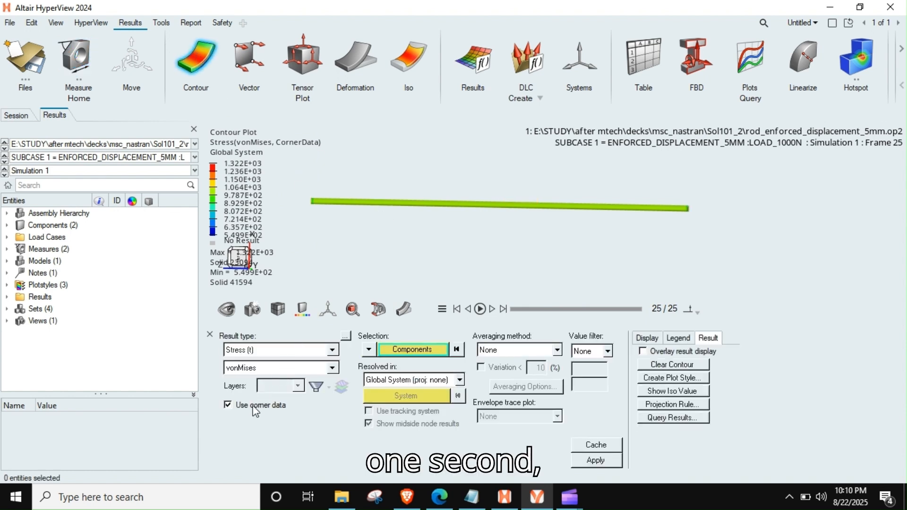
{"action": "left_click", "coordinate": [499, 352]}
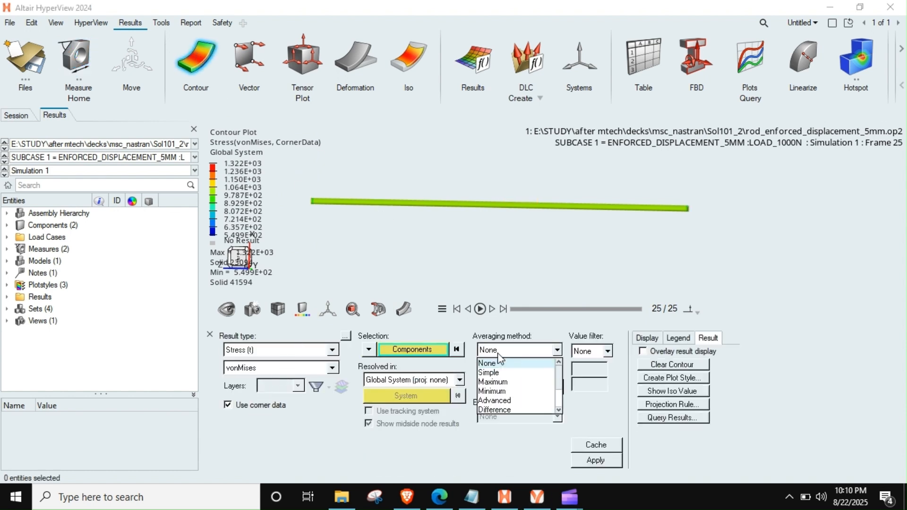
{"action": "left_click", "coordinate": [495, 400]}
{"action": "left_click", "coordinate": [596, 460]}
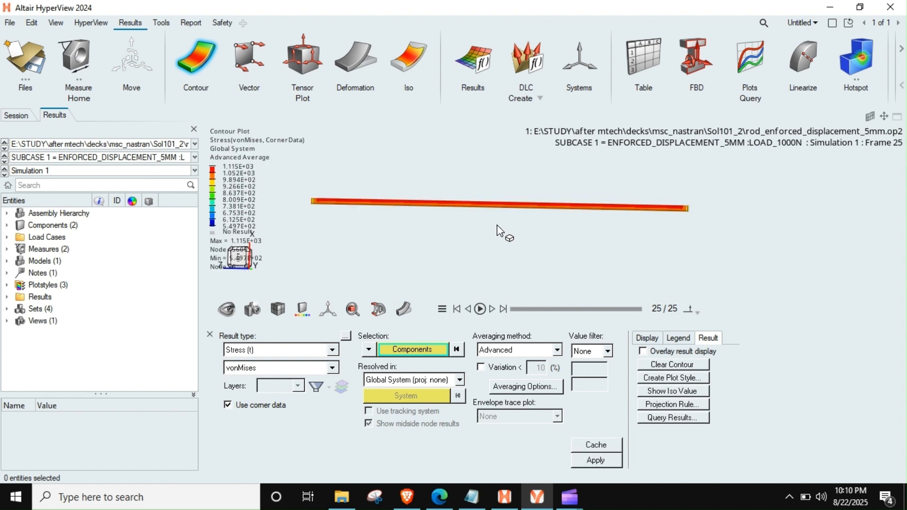
{"action": "right_click_drag", "start_coordinate": [497, 226], "coordinate": [491, 238]}
{"action": "middle_click_drag", "start_coordinate": [484, 226], "coordinate": [538, 226]}
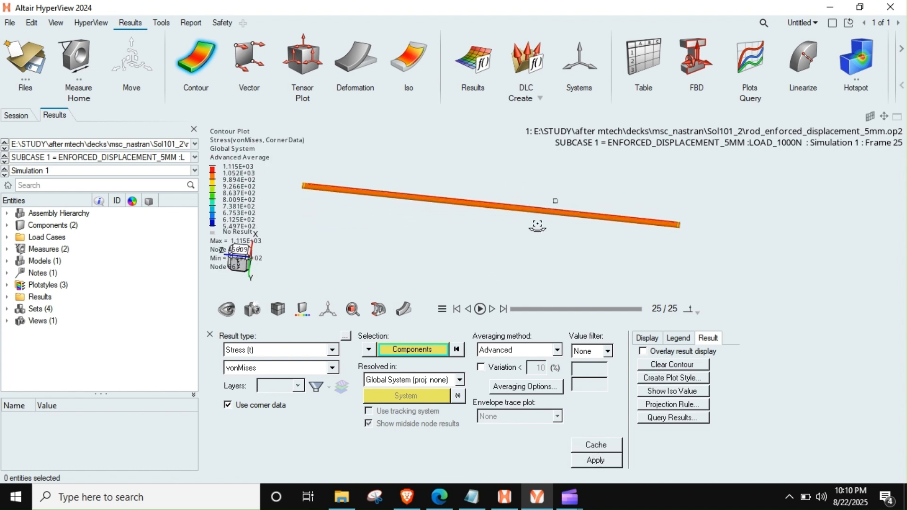
{"action": "scroll", "coordinate": [486, 210], "scroll_direction": "up", "scroll_amount": 6}
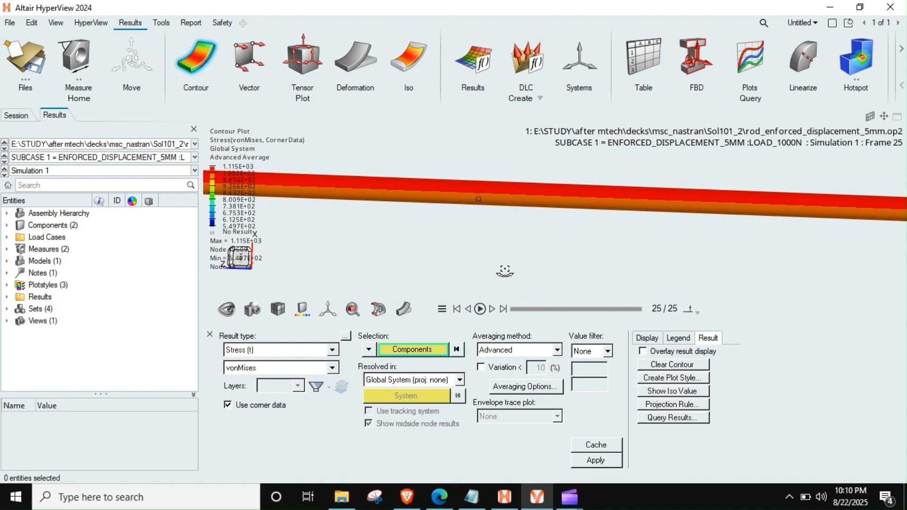
{"action": "middle_click_drag", "start_coordinate": [505, 271], "coordinate": [488, 190]}
{"action": "scroll", "coordinate": [481, 181], "scroll_direction": "down", "scroll_amount": 2}
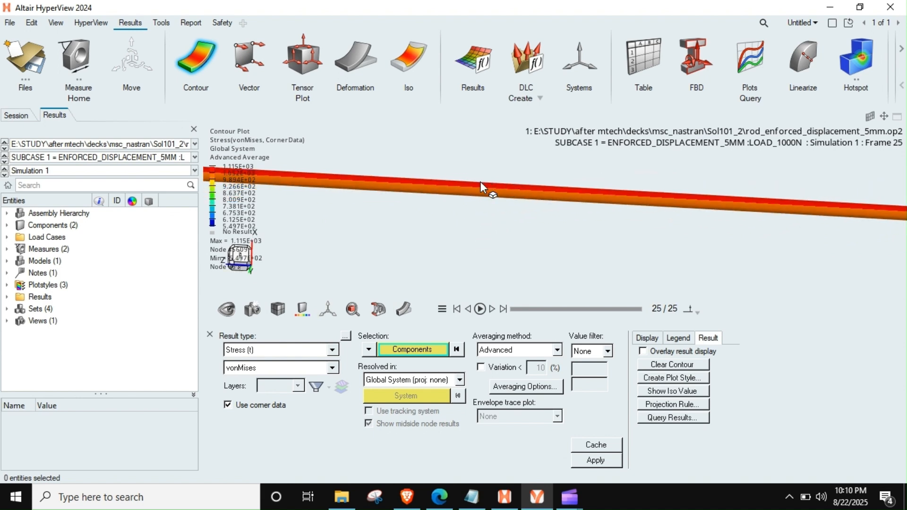
- Contour the rod's von Mises stress without corner data and with averaging set to None, and inspect the stress along the rod
{"action": "scroll", "coordinate": [483, 185], "scroll_direction": "down", "scroll_amount": 5}
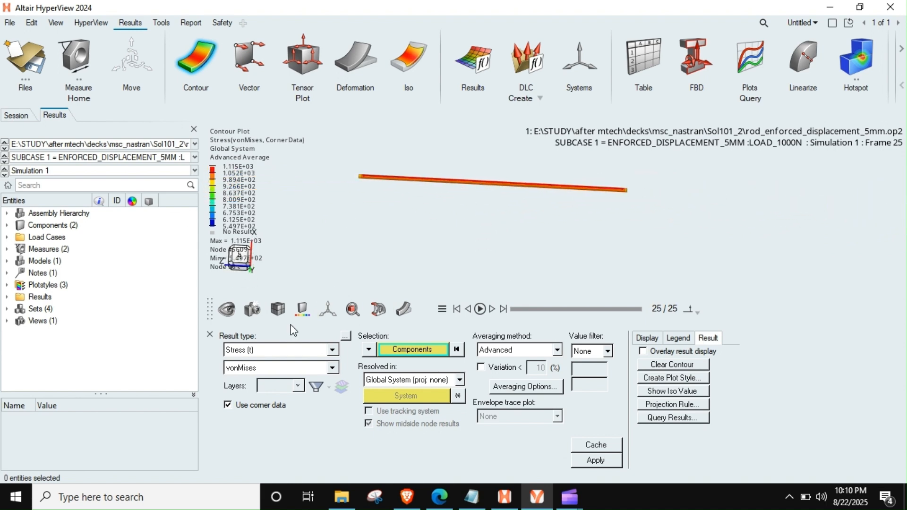
{"action": "left_click", "coordinate": [517, 350]}
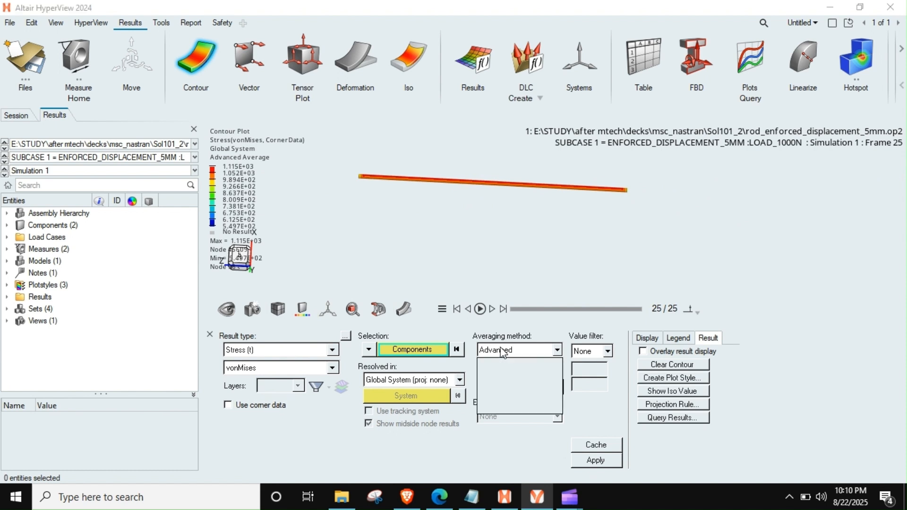
{"action": "left_click", "coordinate": [494, 360]}
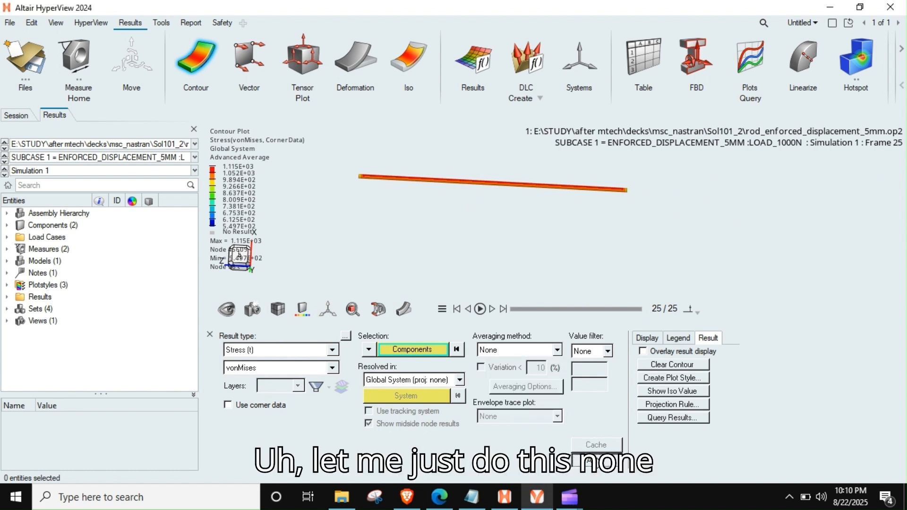
{"action": "left_click", "coordinate": [596, 461]}
{"action": "scroll", "coordinate": [504, 198], "scroll_direction": "up", "scroll_amount": 5}
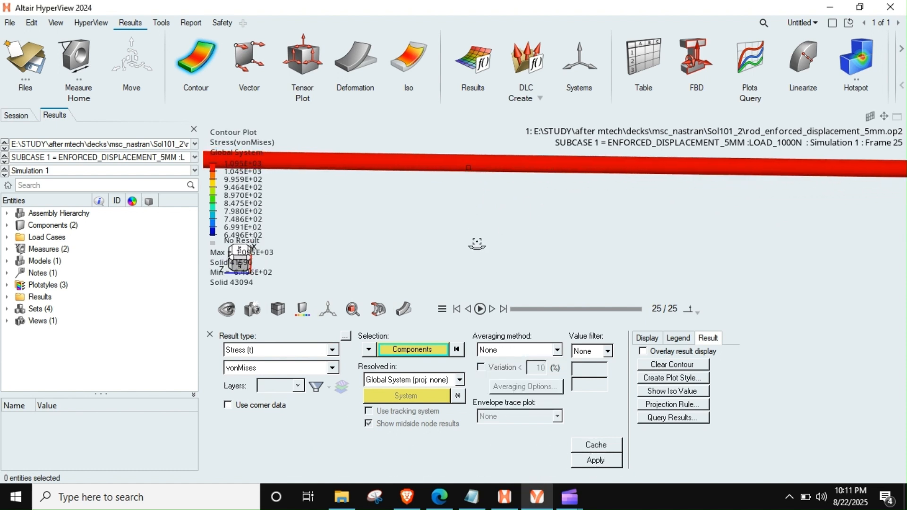
{"action": "middle_click_drag", "start_coordinate": [477, 243], "coordinate": [478, 210]}
{"action": "scroll", "coordinate": [487, 201], "scroll_direction": "down", "scroll_amount": 4}
{"action": "right_click_drag", "start_coordinate": [497, 190], "coordinate": [526, 225]}
{"action": "scroll", "coordinate": [526, 224], "scroll_direction": "down", "scroll_amount": 3}
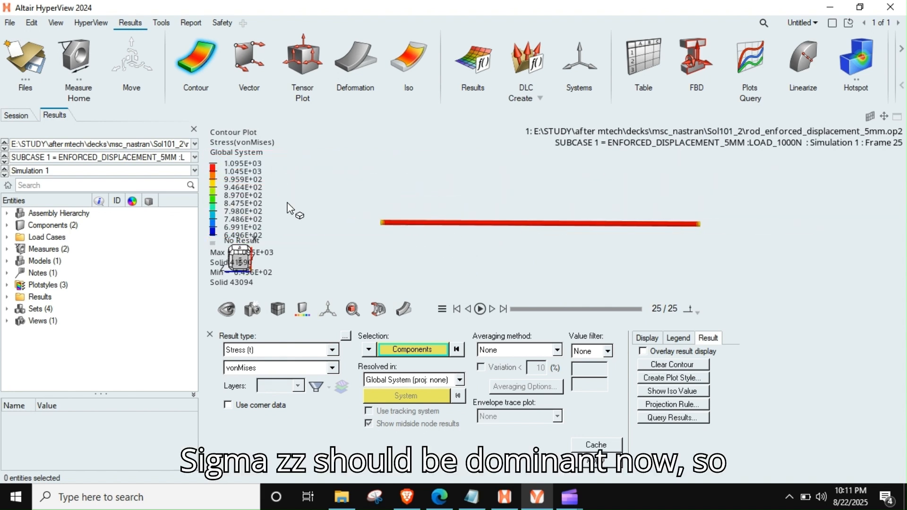
- Switch the stress contour to the ZZ component and inspect the axial stress along the rod
{"action": "left_click", "coordinate": [298, 371]}
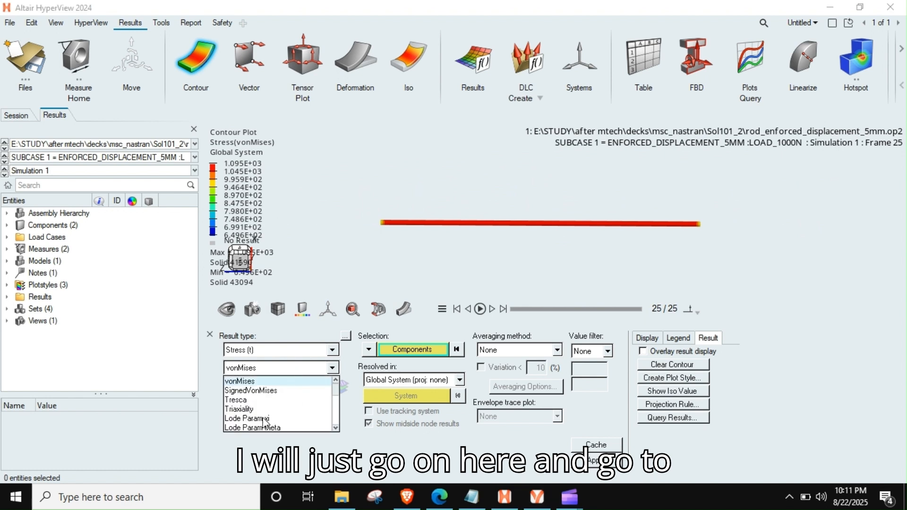
{"action": "scroll", "coordinate": [264, 422], "scroll_direction": "down", "scroll_amount": 3}
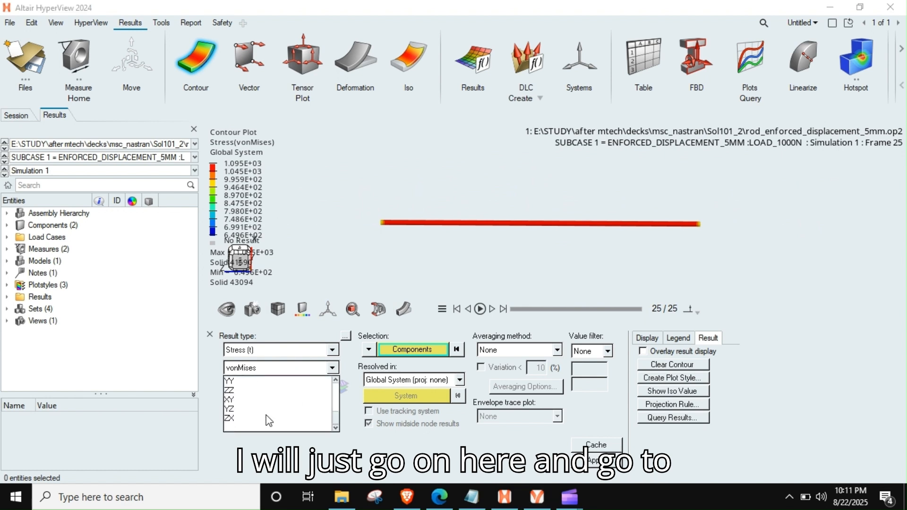
{"action": "left_click", "coordinate": [230, 390]}
{"action": "left_click", "coordinate": [595, 460]}
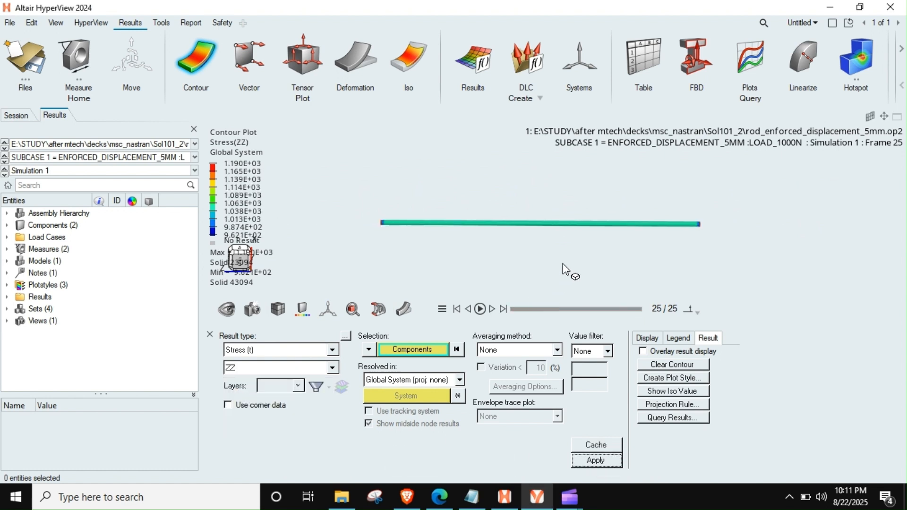
{"action": "scroll", "coordinate": [527, 232], "scroll_direction": "up", "scroll_amount": 5}
{"action": "scroll", "coordinate": [527, 232], "scroll_direction": "down", "scroll_amount": 5}
{"action": "mouse_move", "coordinate": [526, 231]}
{"action": "middle_mouse_down"}
{"action": "mouse_move", "coordinate": [536, 239]}
{"action": "mouse_move", "coordinate": [527, 245]}
{"action": "mouse_move", "coordinate": [523, 219]}
{"action": "mouse_move", "coordinate": [525, 249]}
{"action": "middle_mouse_up"}
{"action": "scroll", "coordinate": [524, 218], "scroll_direction": "up", "scroll_amount": 4}
{"action": "scroll", "coordinate": [498, 240], "scroll_direction": "down", "scroll_amount": 4}
- Create Elemental Contour measures on two elements near the middle of the rod to read their ZZ stress
{"action": "left_click", "coordinate": [88, 59]}
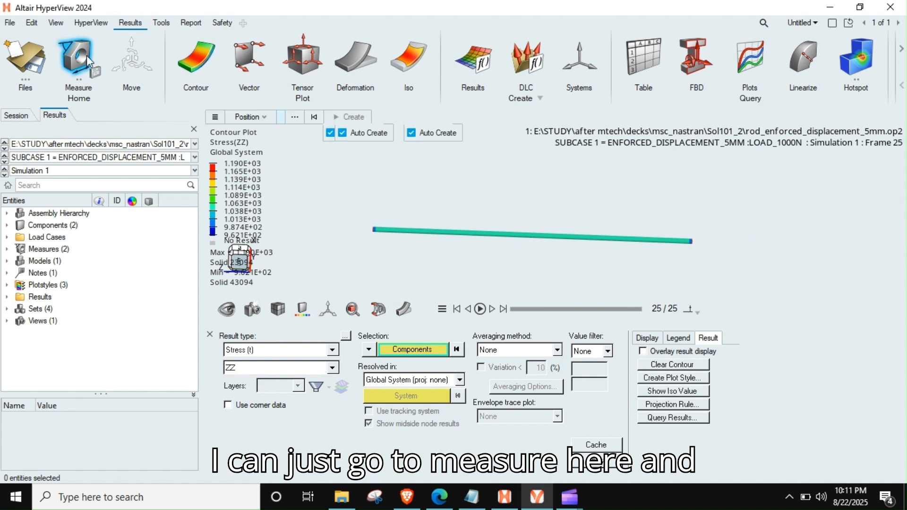
{"action": "left_click", "coordinate": [251, 117]}
{"action": "left_click", "coordinate": [283, 232]}
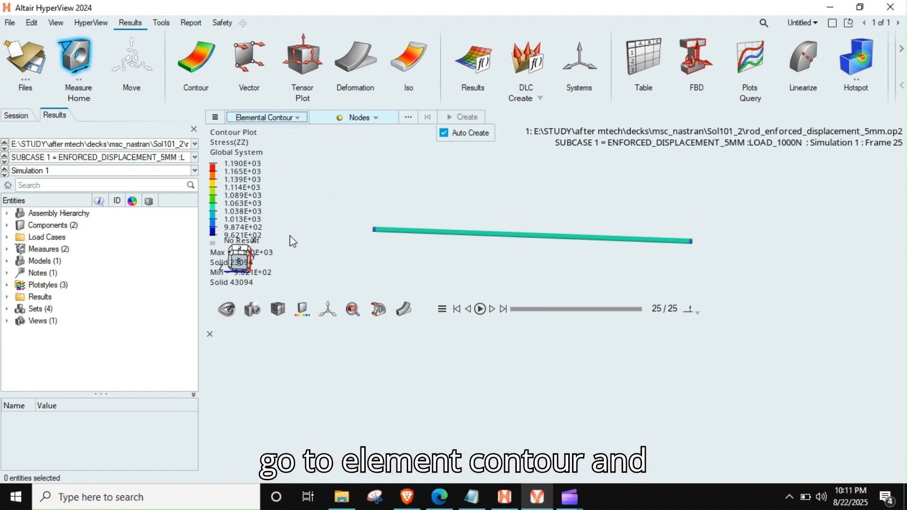
{"action": "scroll", "coordinate": [504, 247], "scroll_direction": "up", "scroll_amount": 3}
{"action": "left_click", "coordinate": [574, 240]}
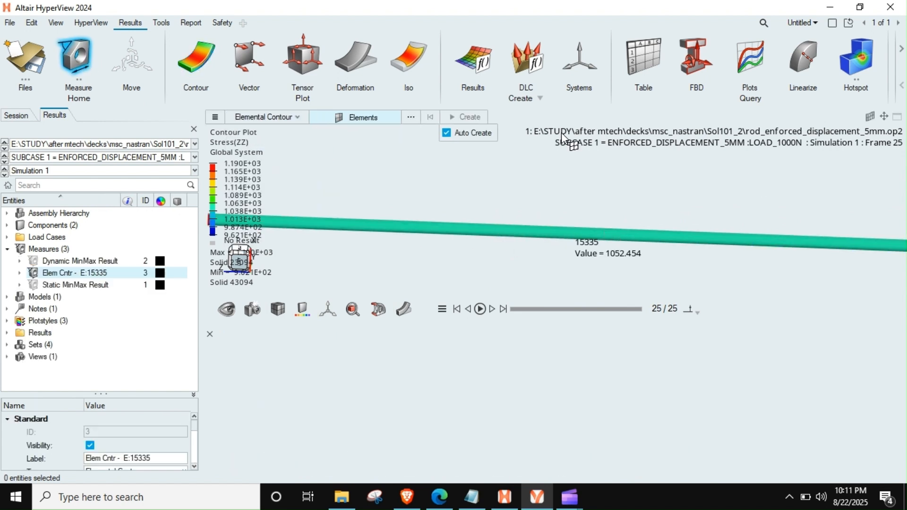
{"action": "left_click", "coordinate": [480, 238]}
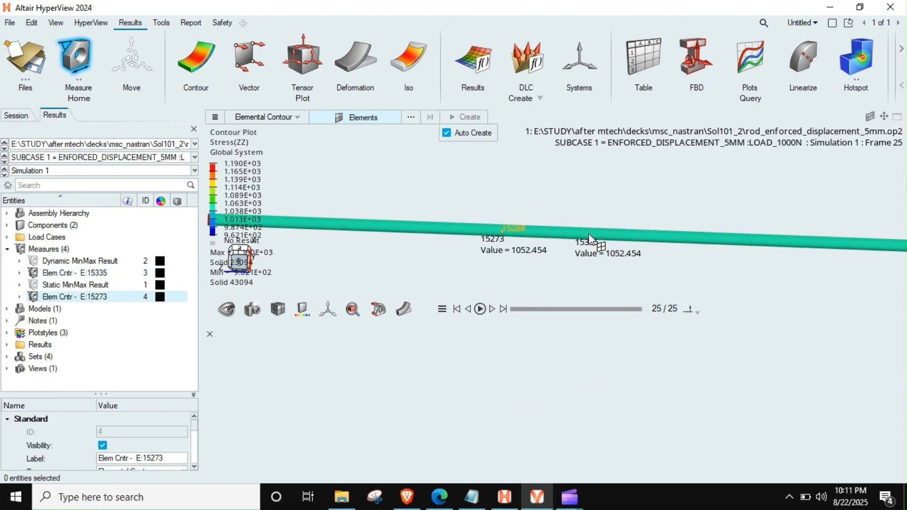